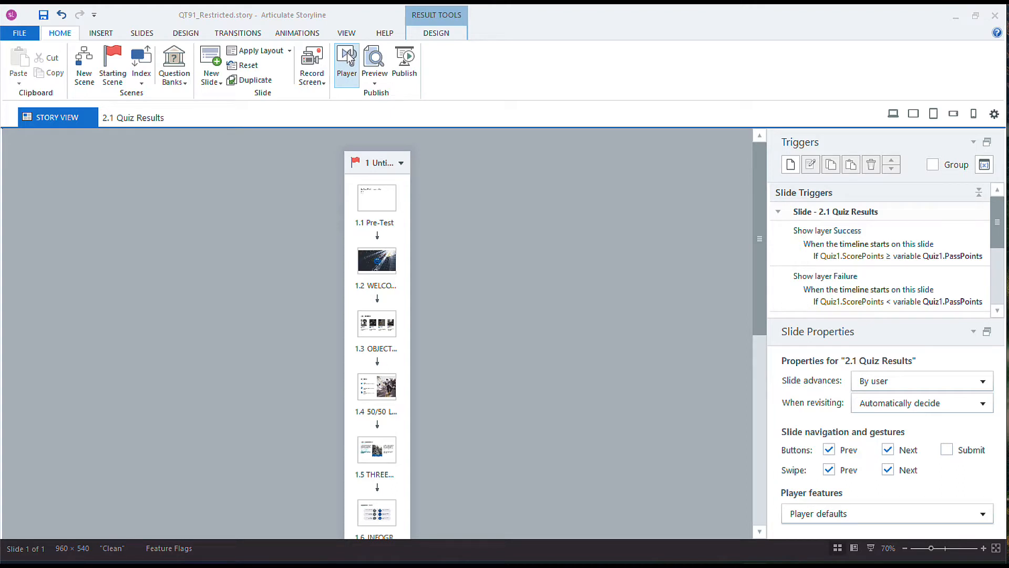
Step: Set the player menu's navigation restriction to Restricted, expand the menu in the player preview, and apply the player properties
{"action": "left_click", "coordinate": [347, 59]}
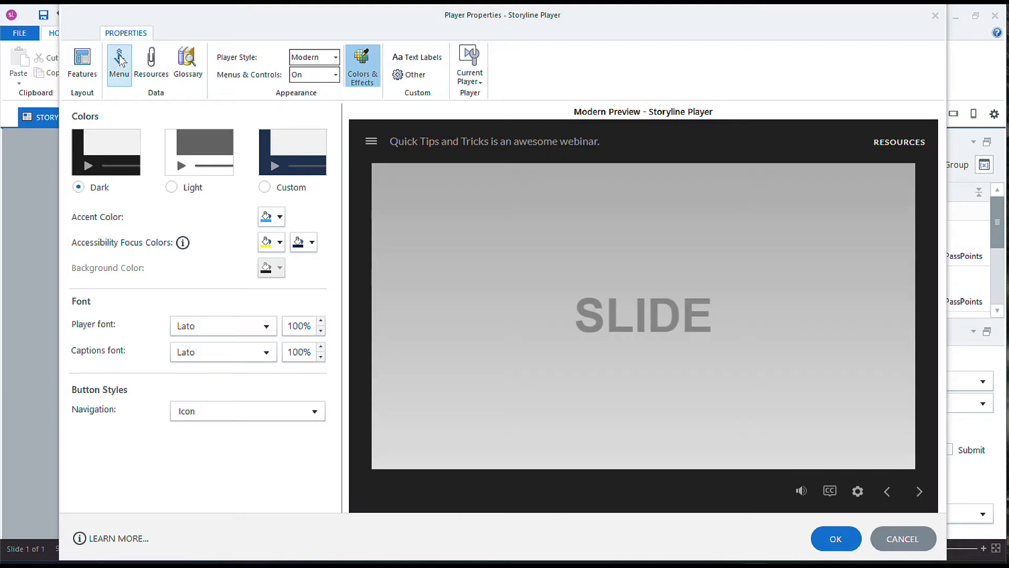
{"action": "left_click", "coordinate": [120, 60]}
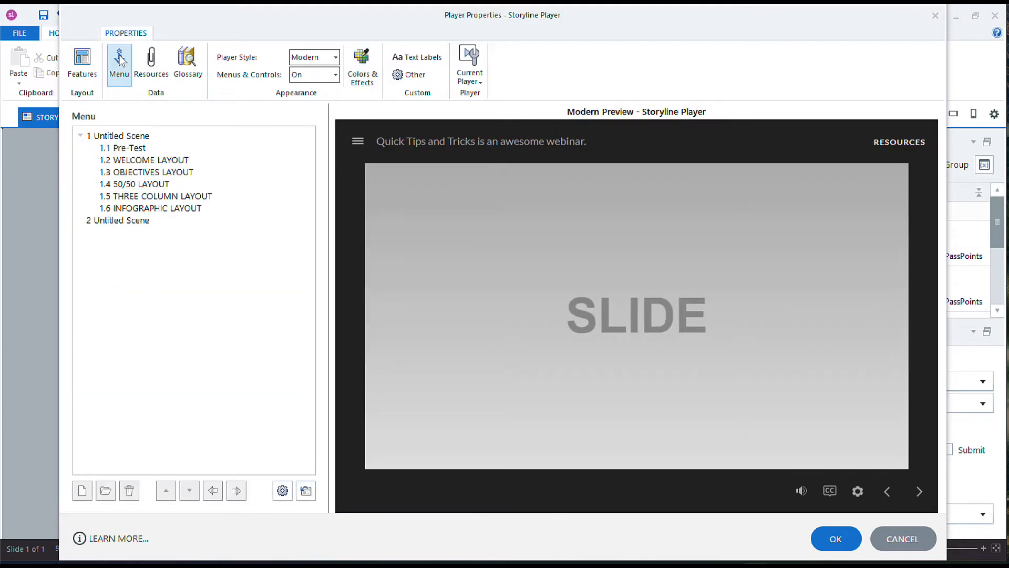
{"action": "left_click", "coordinate": [282, 479]}
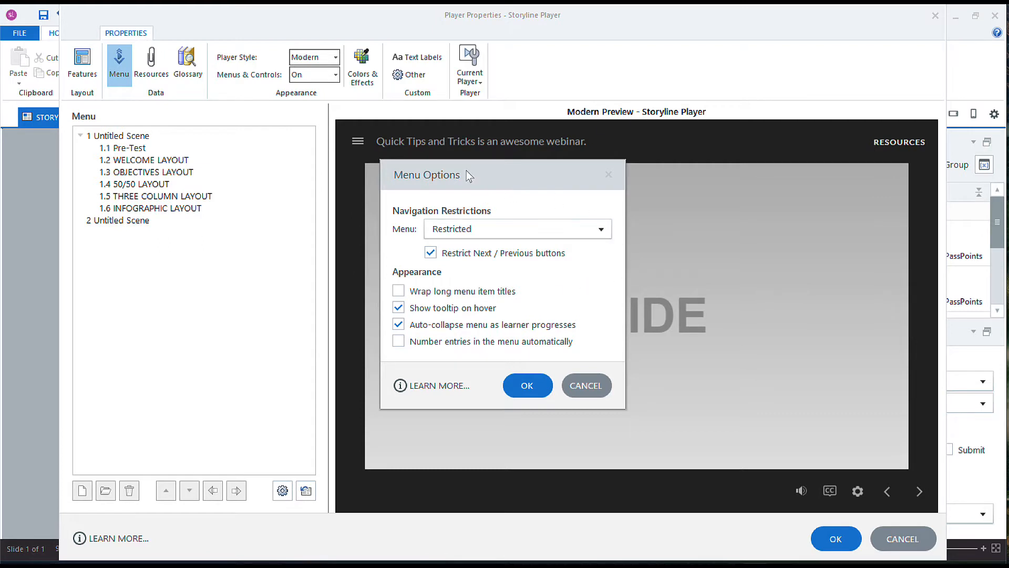
{"action": "left_click", "coordinate": [602, 227]}
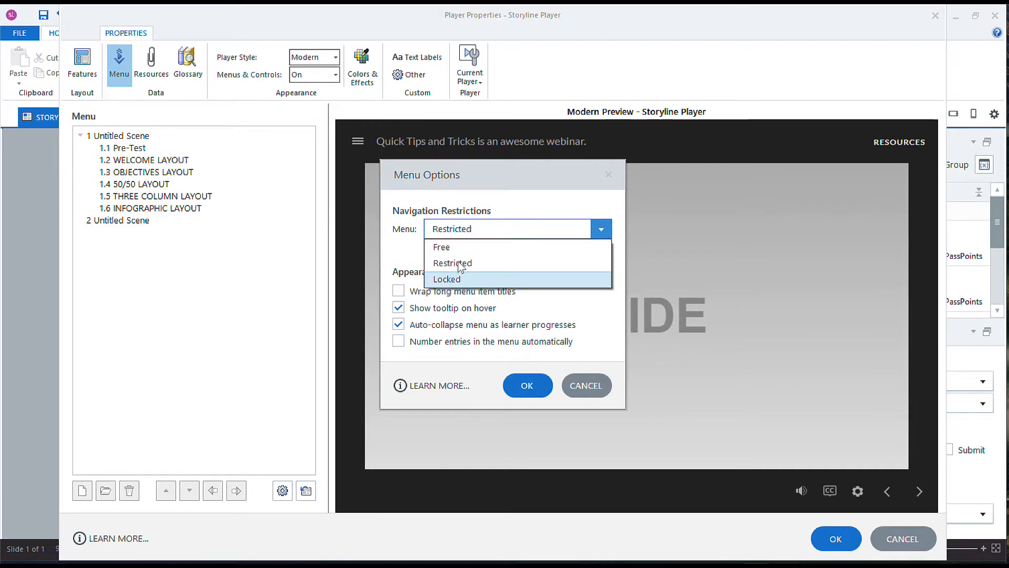
{"action": "left_click", "coordinate": [453, 263]}
{"action": "left_click", "coordinate": [531, 381]}
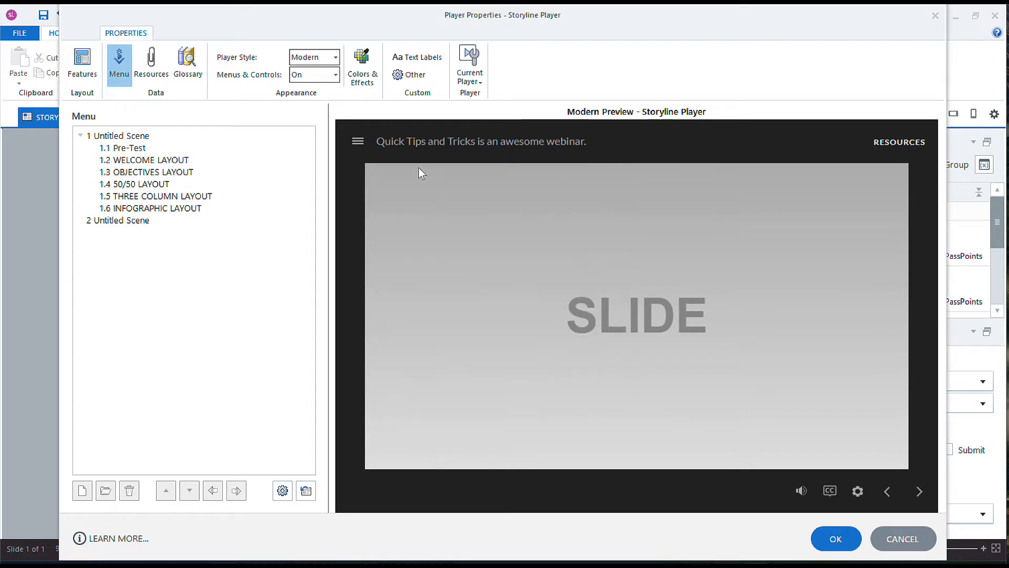
{"action": "left_click", "coordinate": [362, 136]}
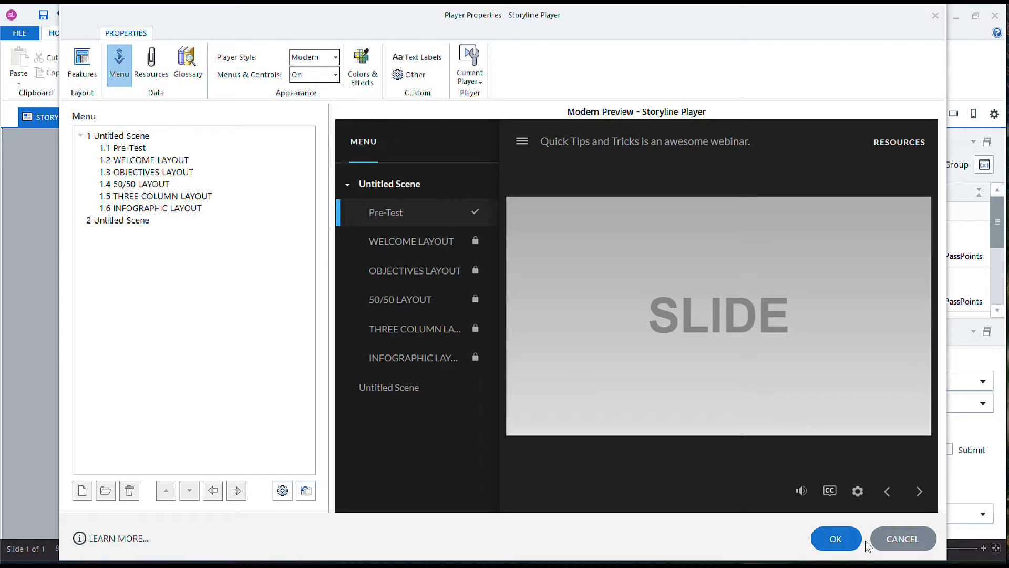
{"action": "left_click", "coordinate": [845, 530]}
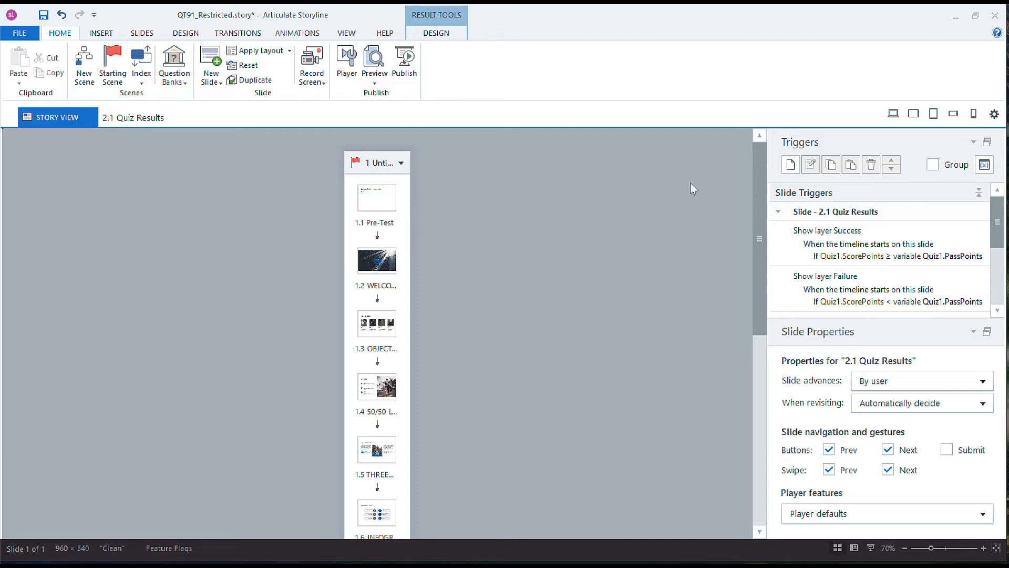
Step: Preview the project, answer the pre-test question with True, submit it, and continue past the feedback
{"action": "left_click_drag", "start_coordinate": [757, 178], "coordinate": [762, 325]}
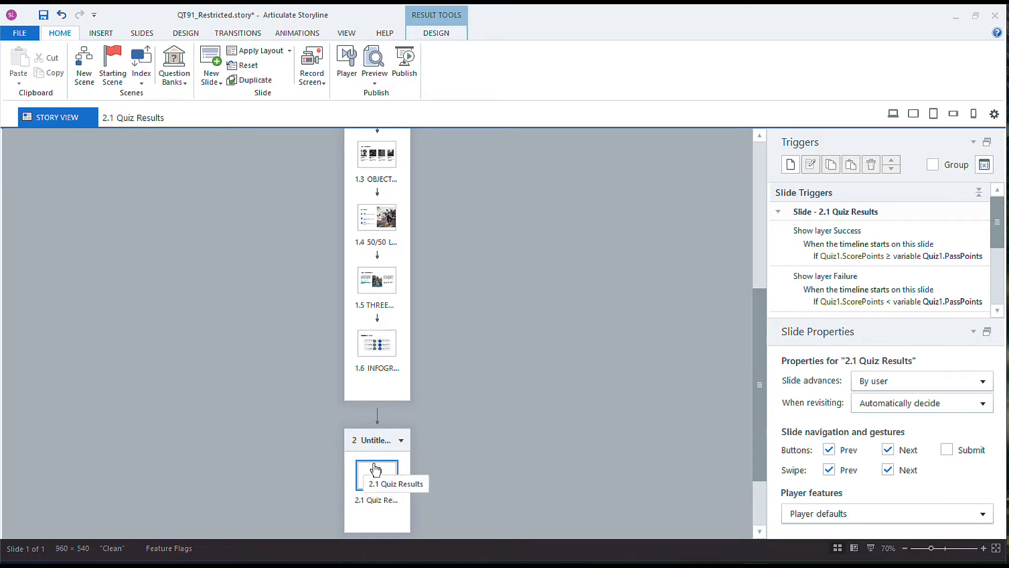
{"action": "left_click_drag", "start_coordinate": [760, 342], "coordinate": [753, 211]}
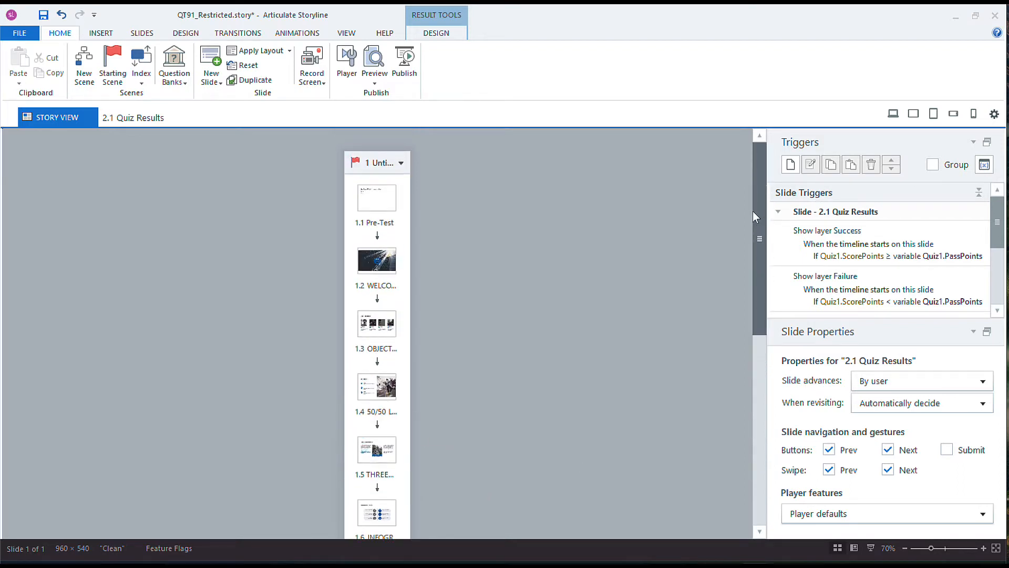
{"action": "left_click", "coordinate": [374, 78]}
{"action": "left_click", "coordinate": [406, 139]}
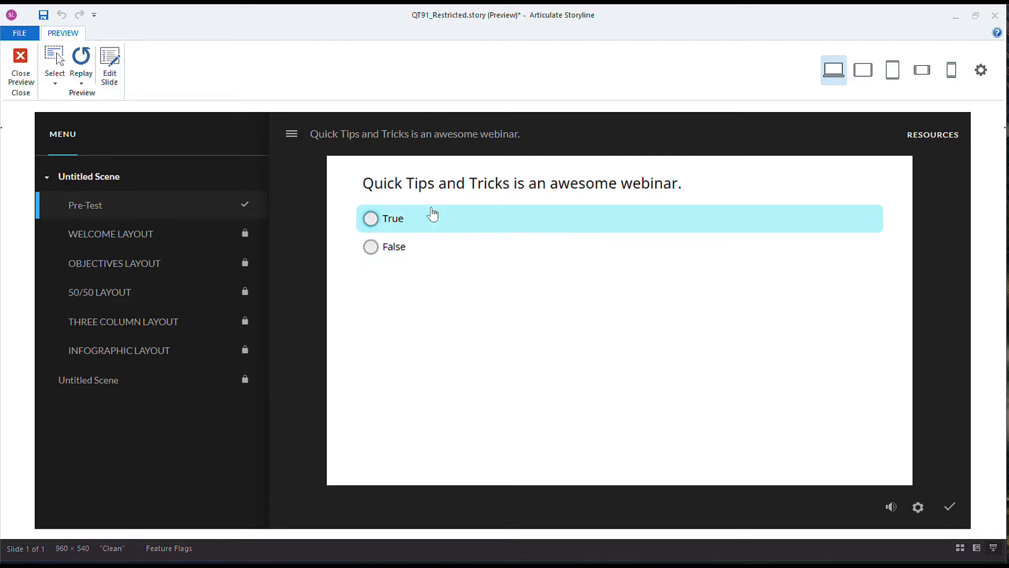
{"action": "left_click", "coordinate": [382, 208]}
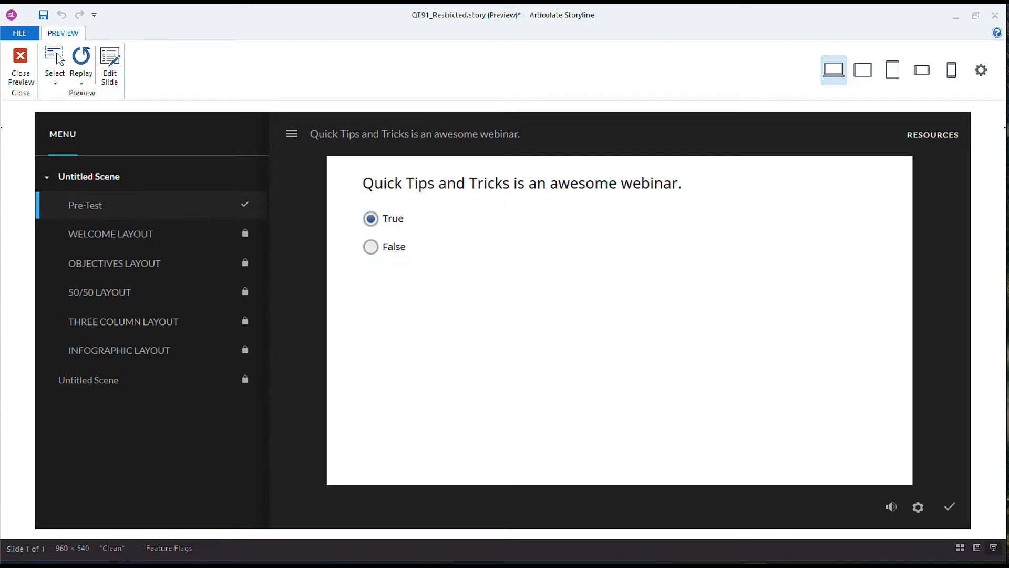
{"action": "left_click", "coordinate": [951, 501]}
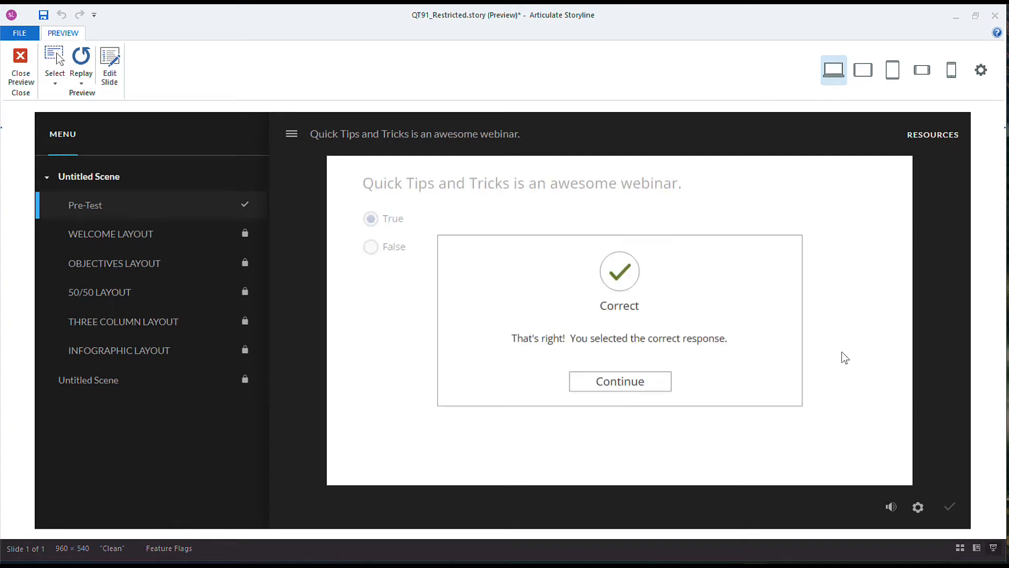
{"action": "left_click", "coordinate": [625, 381]}
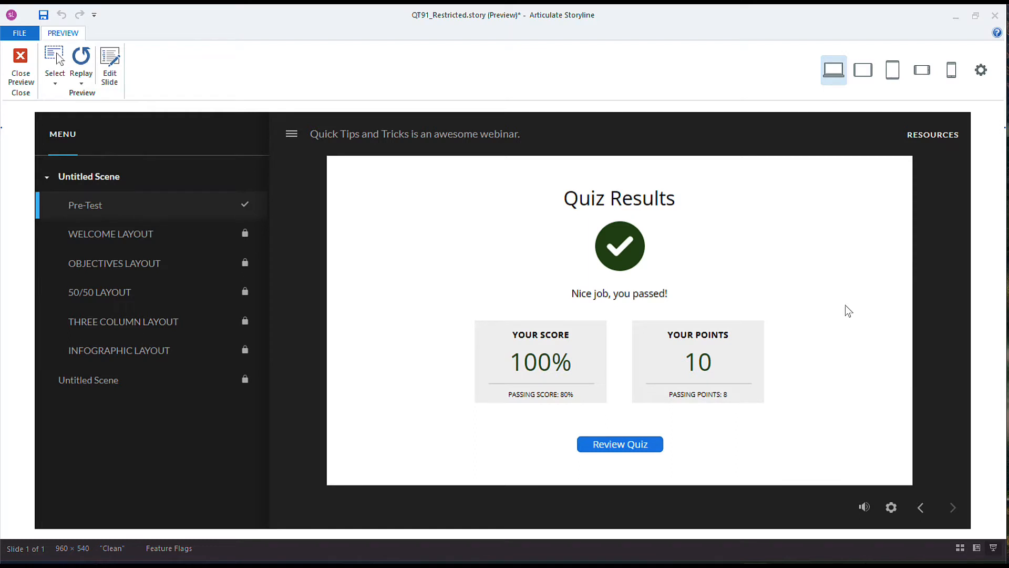
Step: Replay the entire project, submit False for the pre-test question, continue past the feedback, and close the preview
{"action": "left_click", "coordinate": [81, 77]}
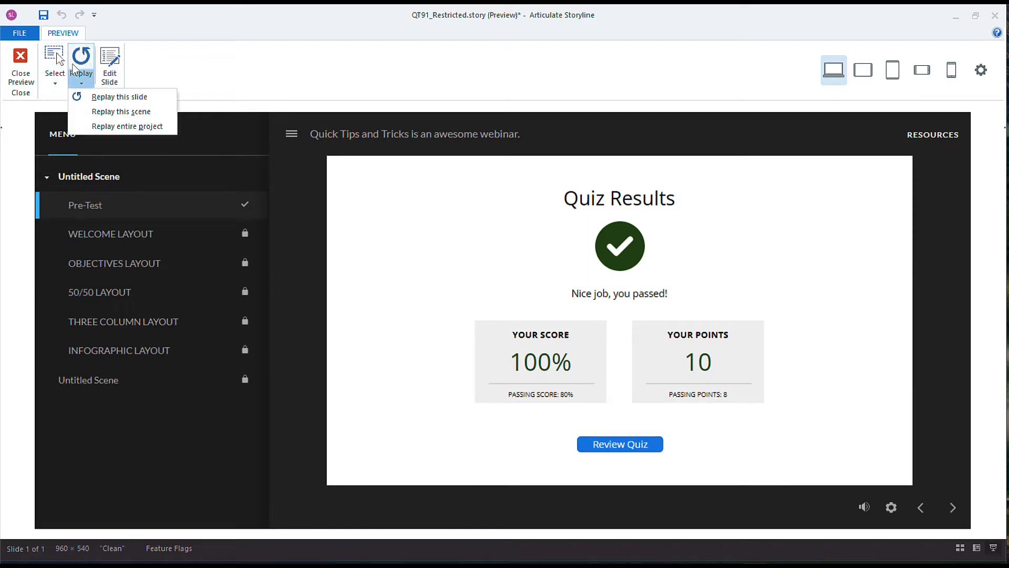
{"action": "left_click", "coordinate": [98, 126]}
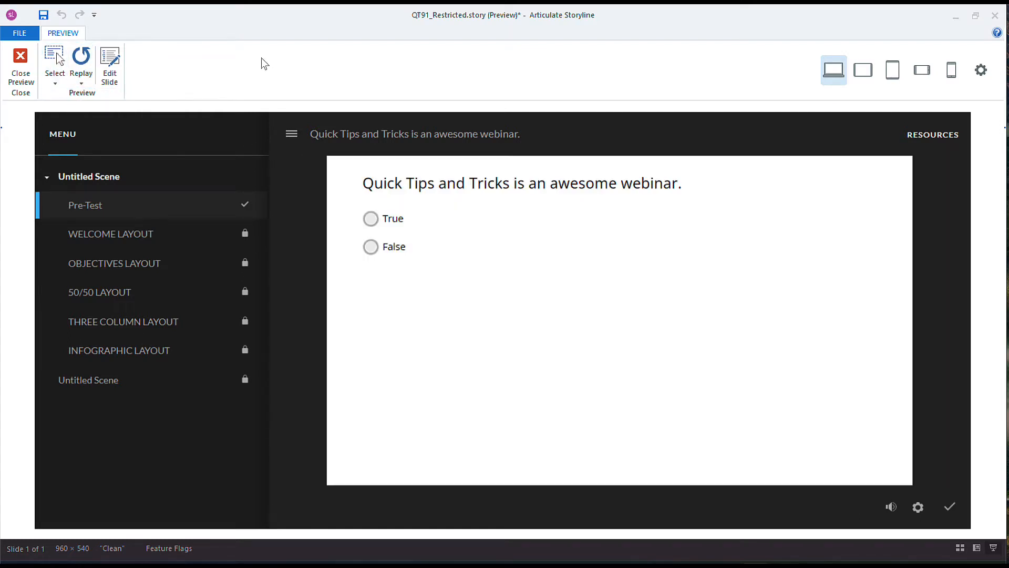
{"action": "left_click", "coordinate": [372, 245]}
{"action": "left_click", "coordinate": [950, 503]}
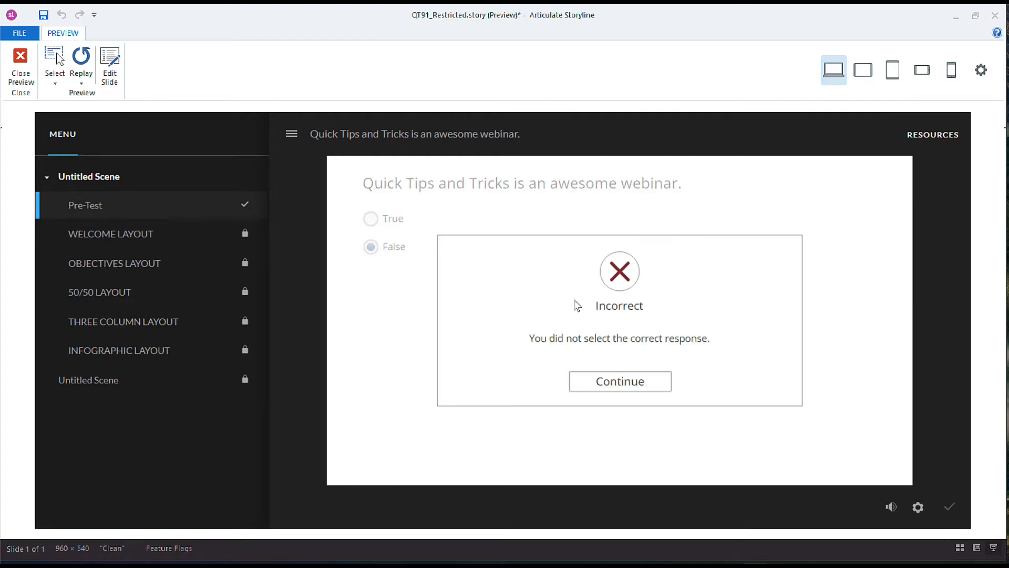
{"action": "left_click", "coordinate": [599, 380]}
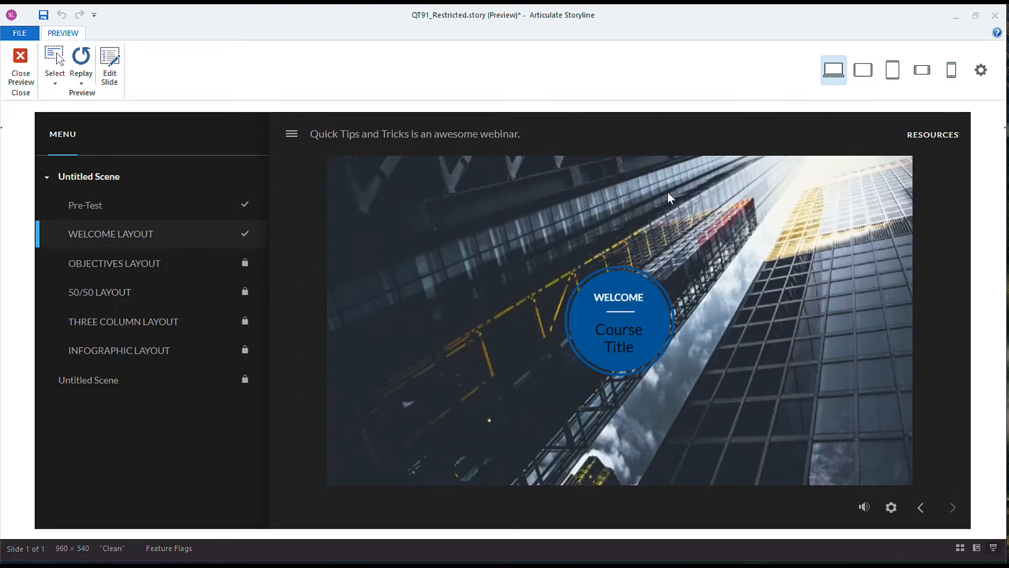
{"action": "left_click", "coordinate": [20, 62]}
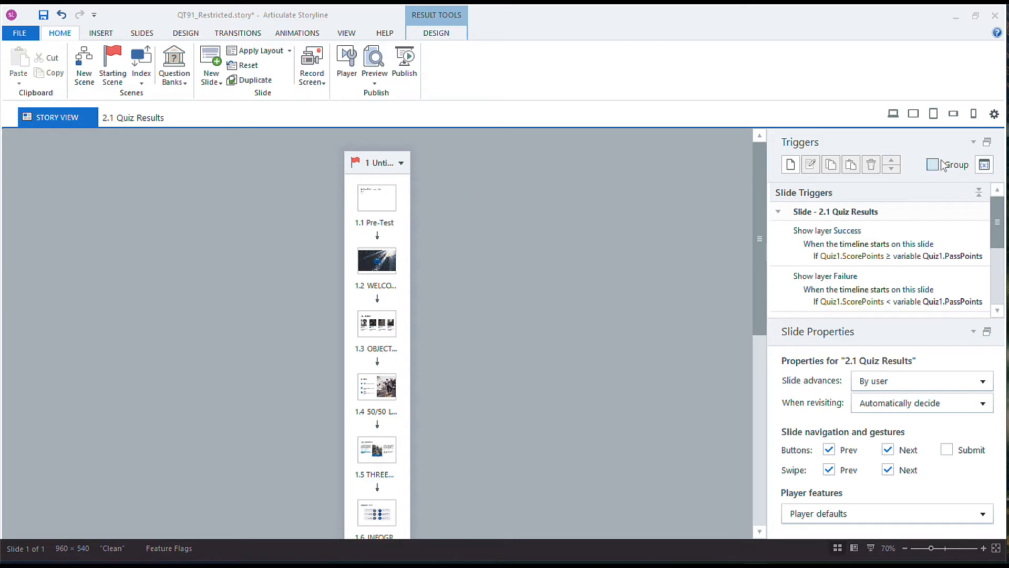
Step: Create a True/False project variable named UnlockCourse with a default value of False
{"action": "left_click", "coordinate": [983, 164]}
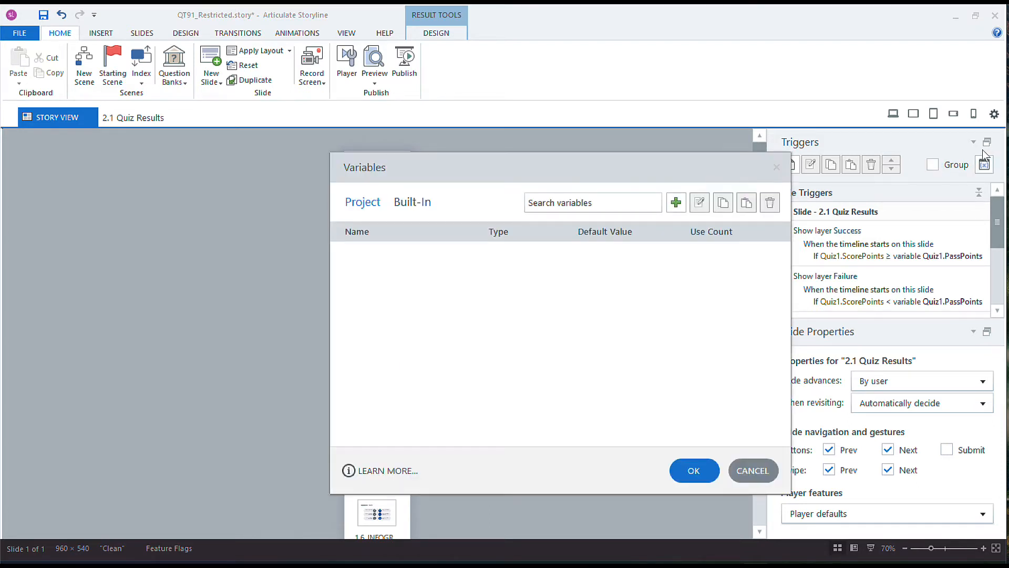
{"action": "left_click", "coordinate": [676, 201]}
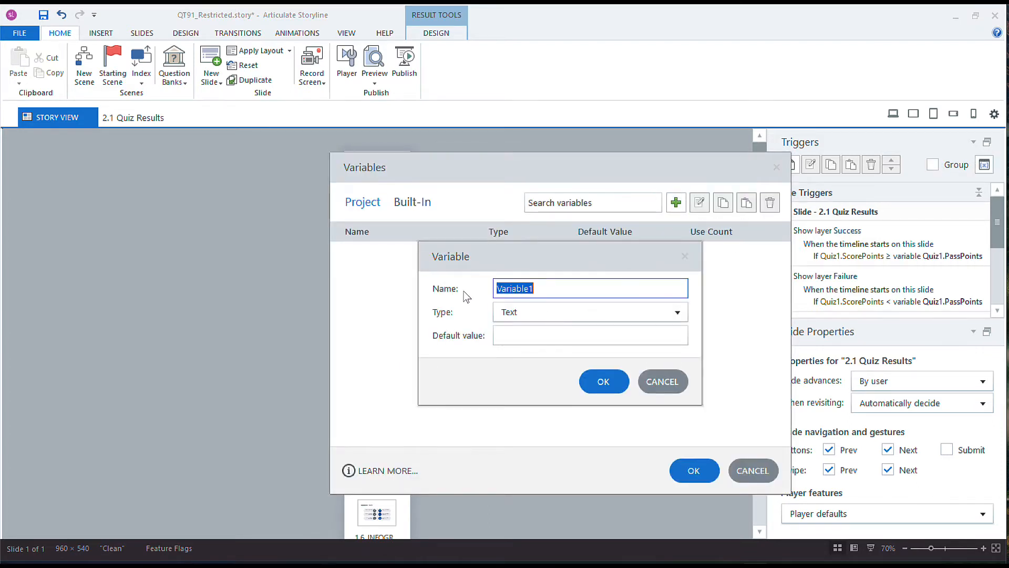
{"action": "type", "text": "Unl"}
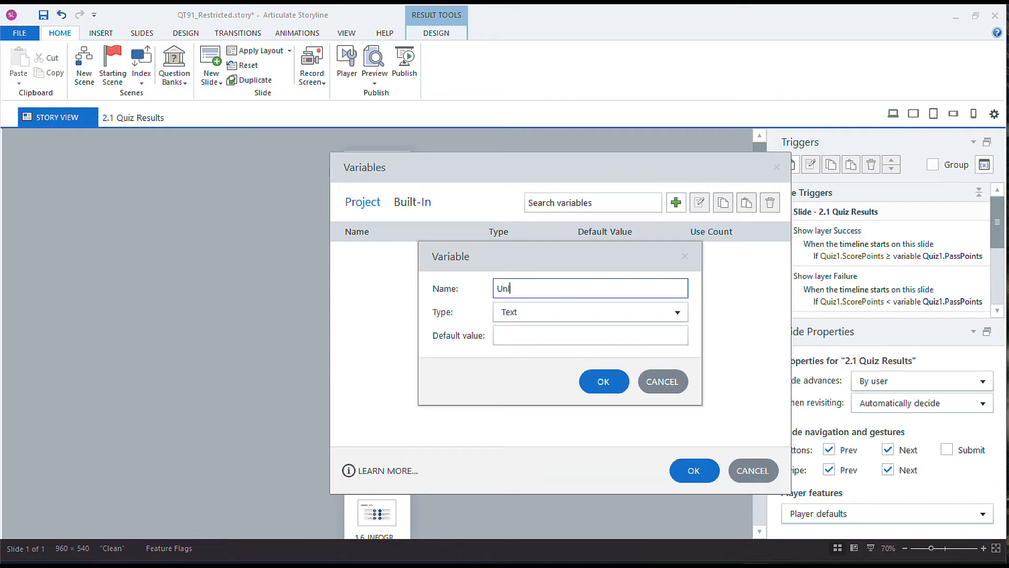
{"action": "type", "text": "ockCourse"}
{"action": "left_click", "coordinate": [575, 302]}
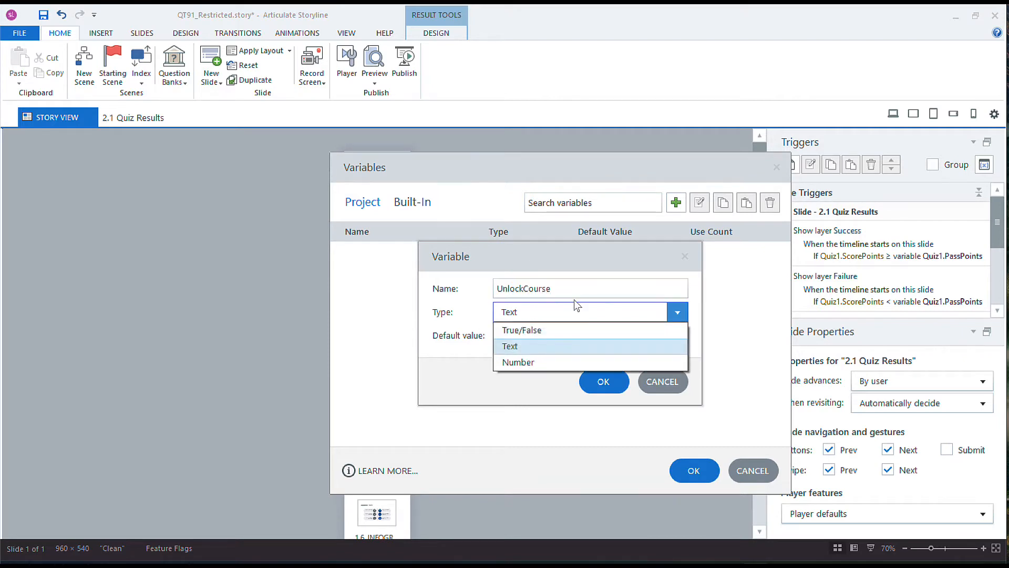
{"action": "left_click", "coordinate": [534, 326]}
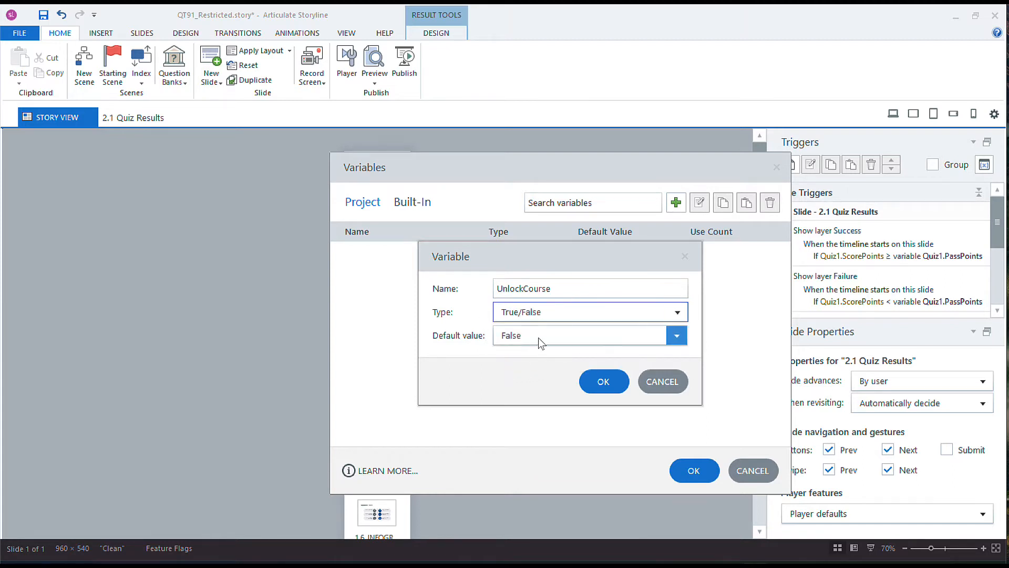
{"action": "left_click", "coordinate": [607, 378]}
{"action": "left_click", "coordinate": [694, 470]}
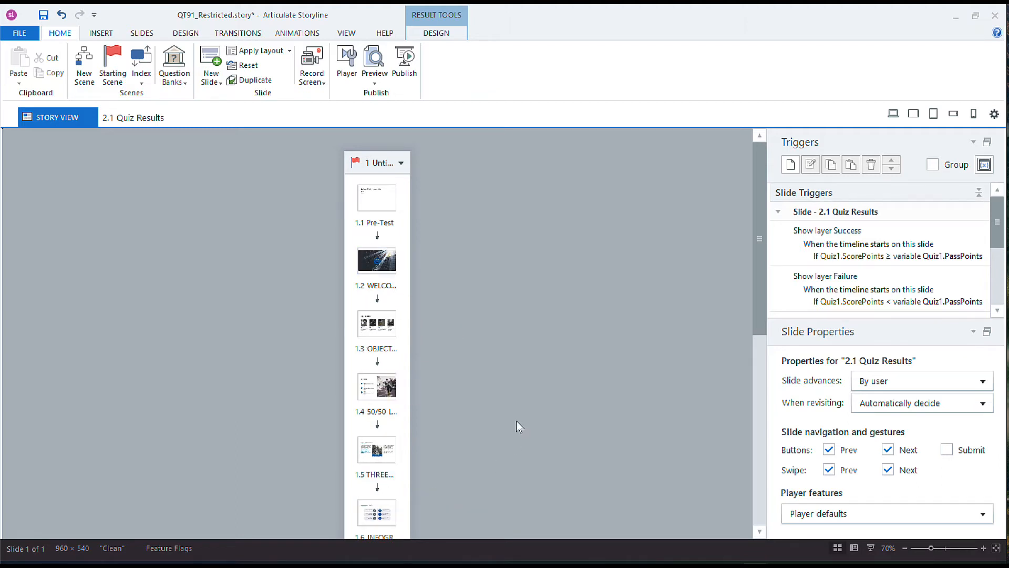
Step: Open the slide master view and select the Illuminate master slide
{"action": "scroll", "coordinate": [519, 419], "scroll_direction": "down", "scroll_amount": 5}
{"action": "scroll", "coordinate": [521, 416], "scroll_direction": "up", "scroll_amount": 5}
{"action": "left_click", "coordinate": [347, 31]}
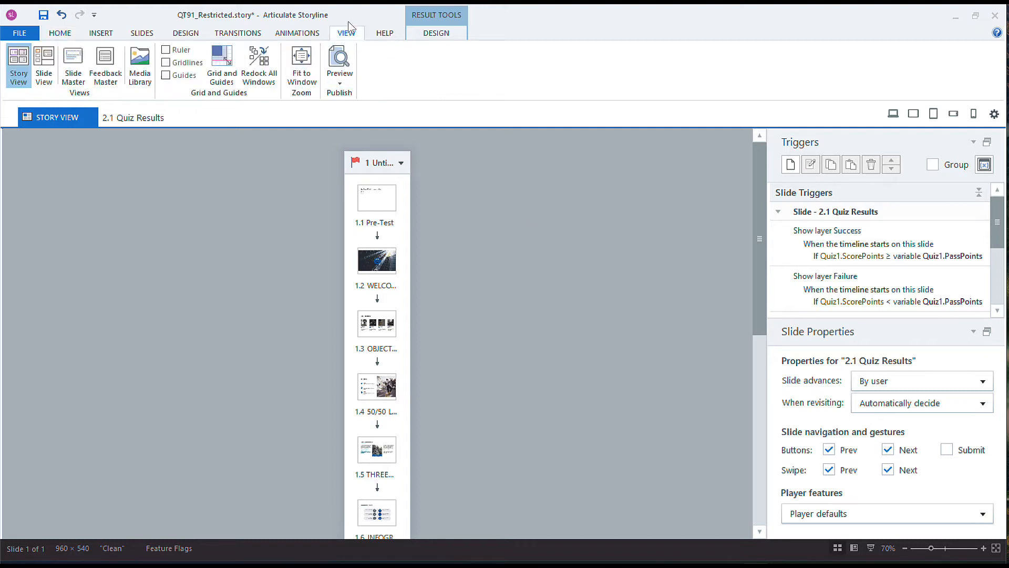
{"action": "left_click", "coordinate": [73, 58]}
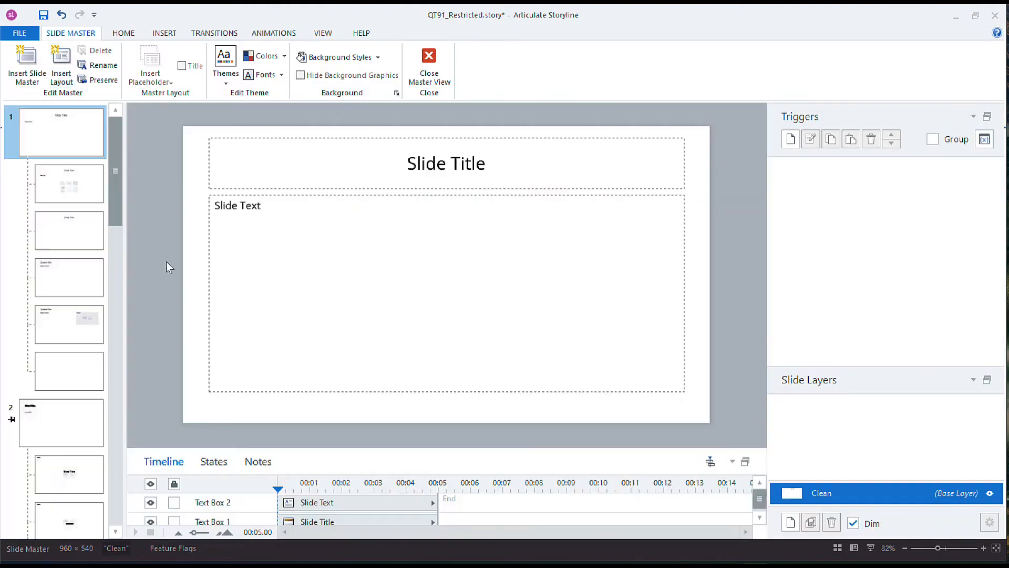
{"action": "scroll", "coordinate": [113, 155], "scroll_direction": "down", "scroll_amount": 1}
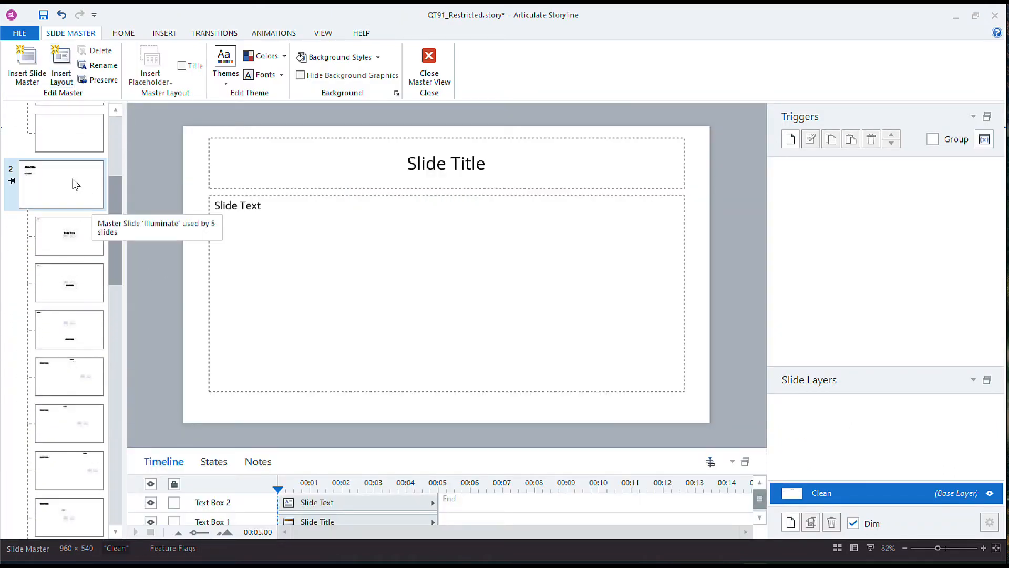
{"action": "left_click", "coordinate": [73, 181]}
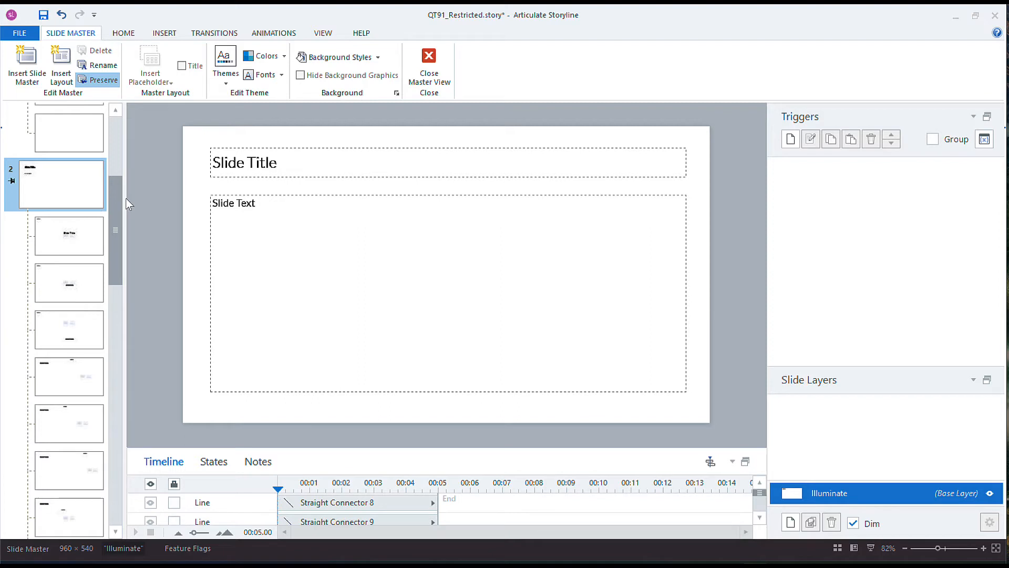
Step: Add a trigger to the Illuminate master that jumps to the next slide when the timeline starts if UnlockCourse equals True
{"action": "left_click", "coordinate": [791, 139]}
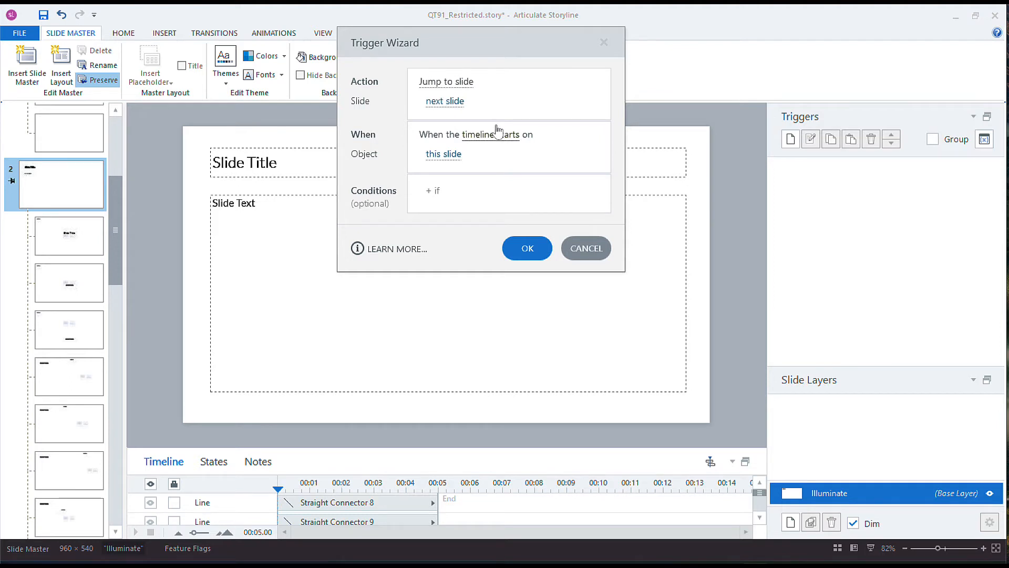
{"action": "left_click", "coordinate": [554, 182]}
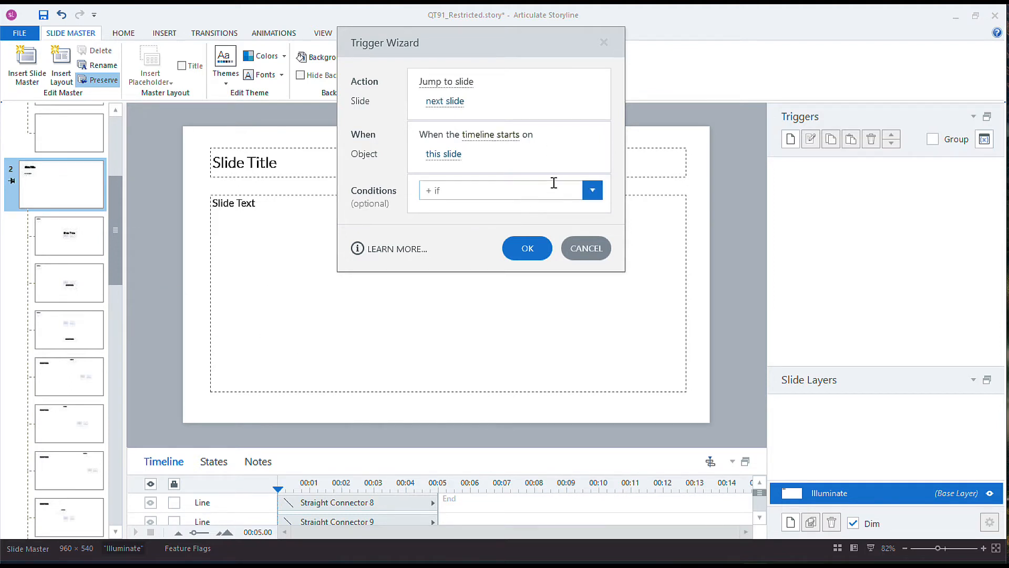
{"action": "left_click", "coordinate": [591, 189]}
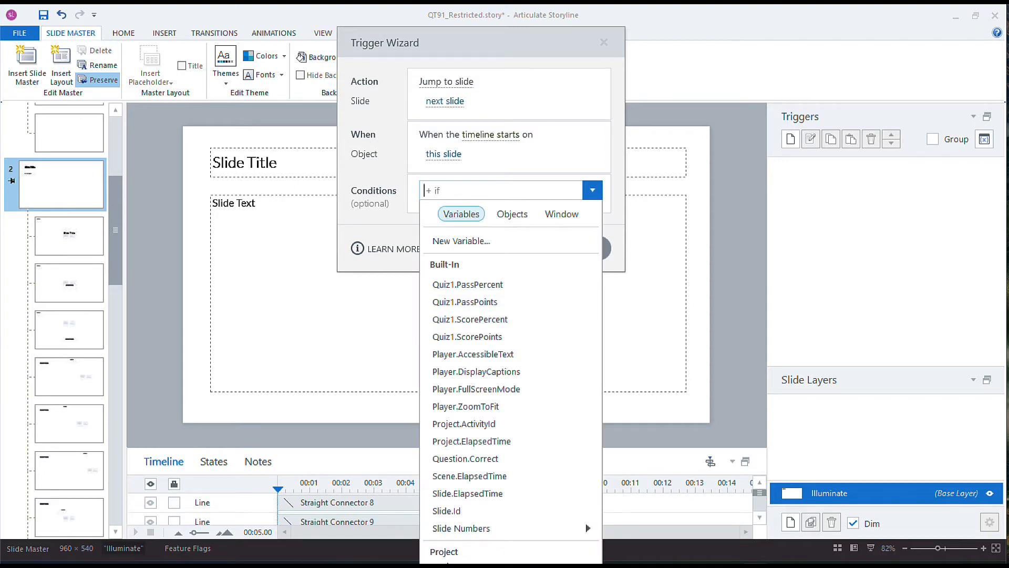
{"action": "left_click", "coordinate": [440, 563]}
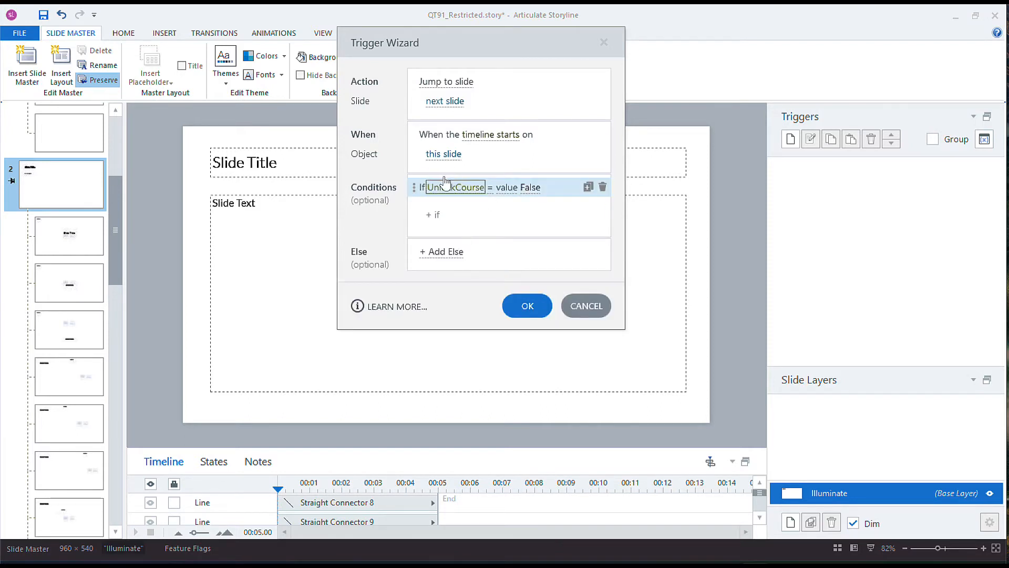
{"action": "left_click", "coordinate": [531, 187]}
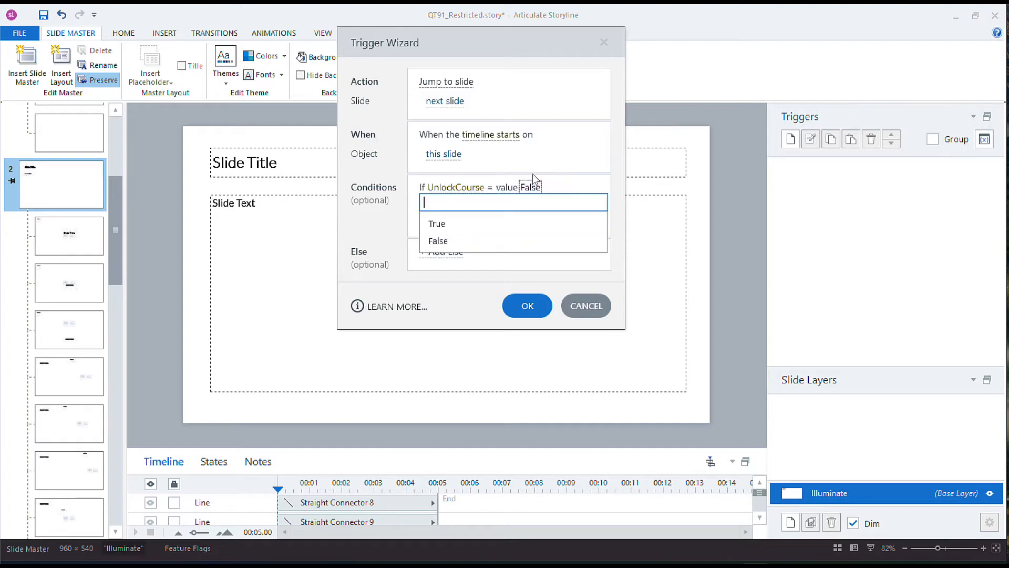
{"action": "left_click", "coordinate": [441, 216]}
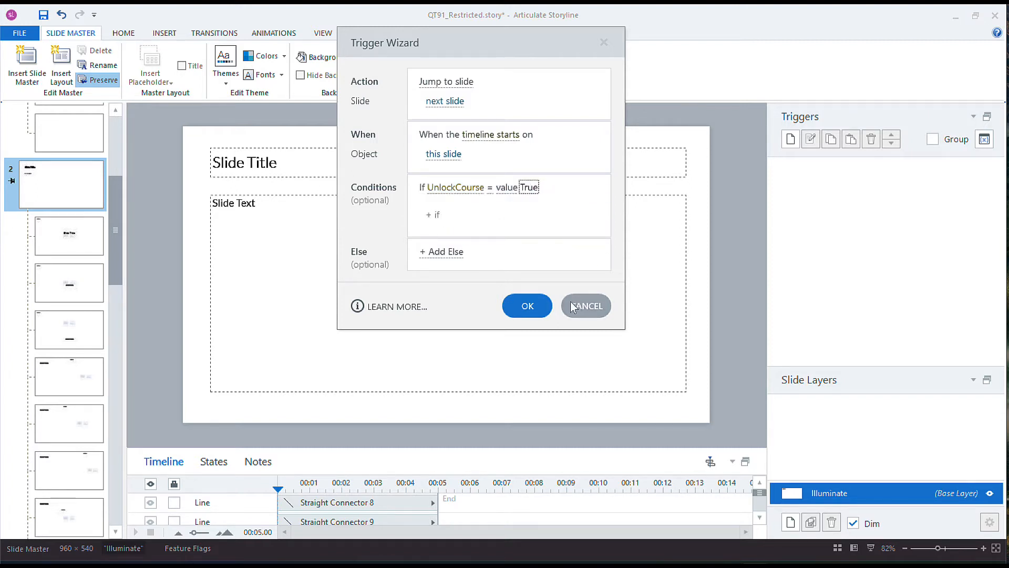
{"action": "left_click", "coordinate": [528, 305]}
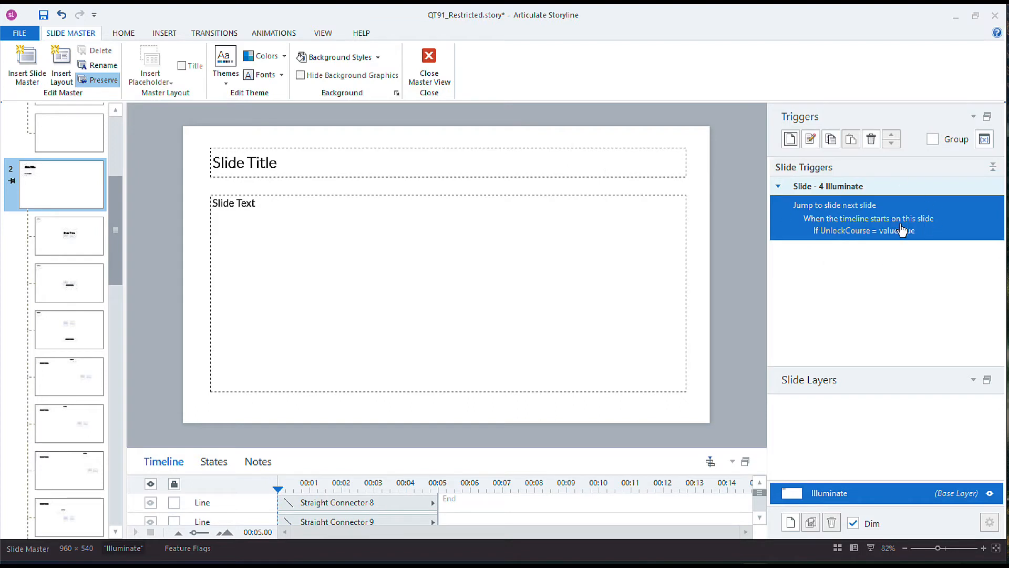
Step: Leave the slide master view and open the 2.1 Quiz Results slide for editing
{"action": "left_click", "coordinate": [429, 65]}
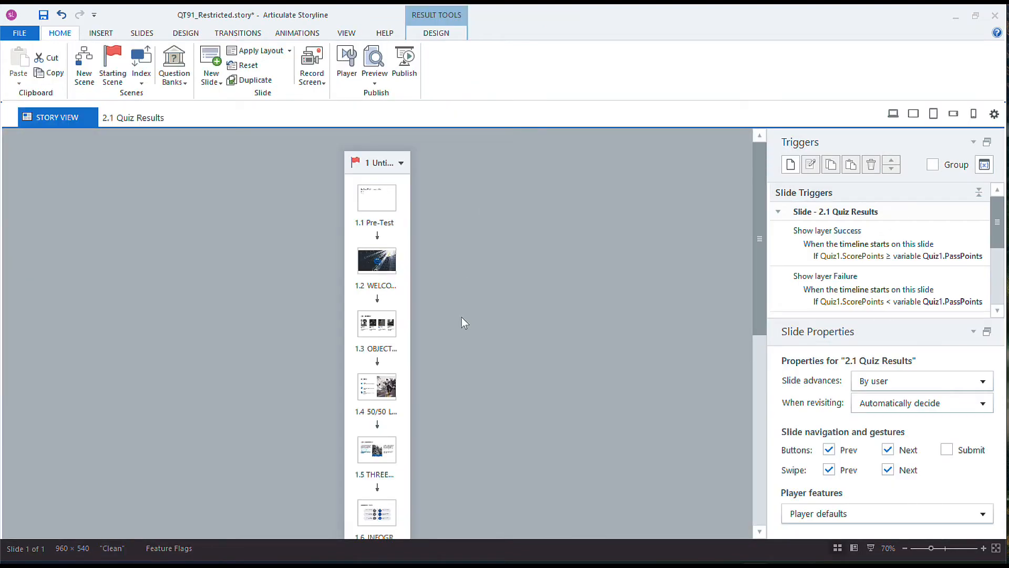
{"action": "scroll", "coordinate": [462, 317], "scroll_direction": "down", "scroll_amount": 4}
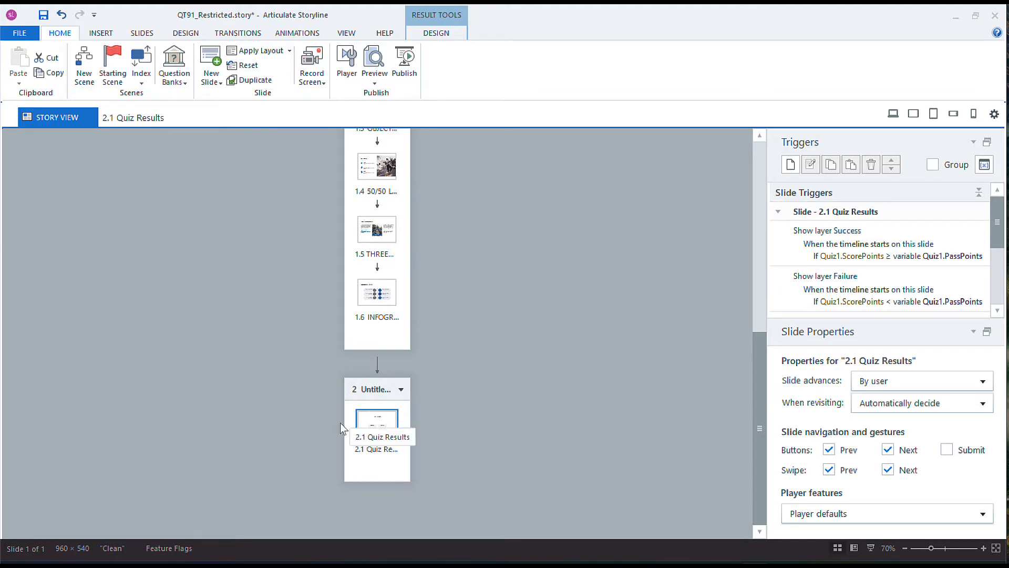
{"action": "double_click", "coordinate": [385, 415]}
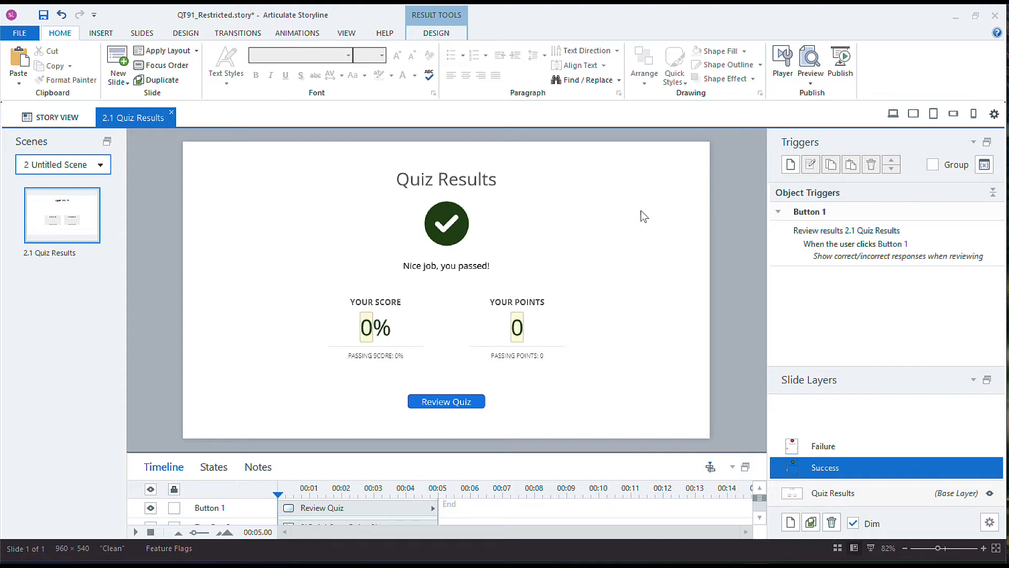
Step: Draw a button about 244 by 97 px beside the Quiz Results heading on the Success layer and label it Unlock
{"action": "left_click", "coordinate": [103, 32]}
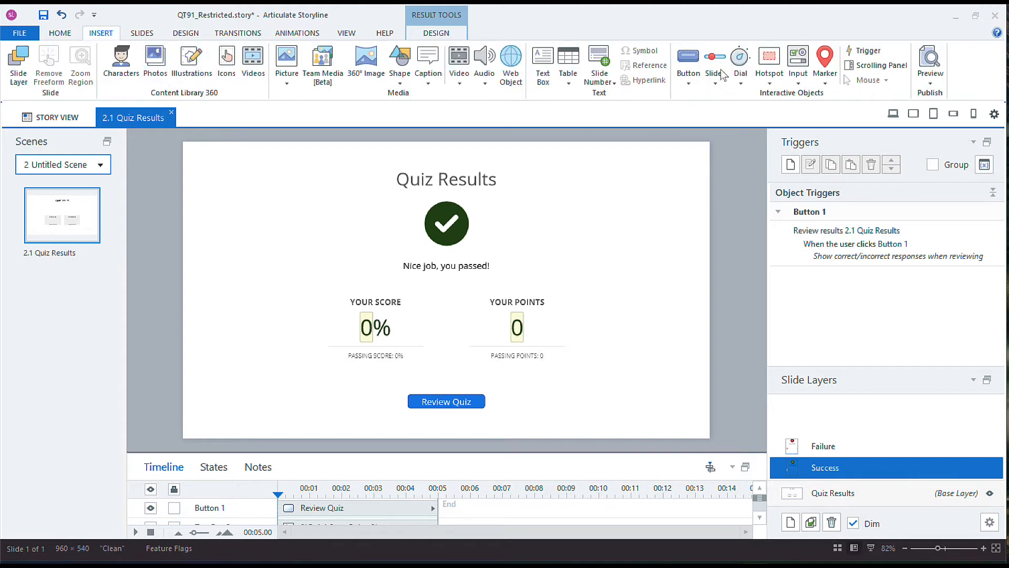
{"action": "left_click", "coordinate": [688, 71]}
{"action": "left_click", "coordinate": [746, 108]}
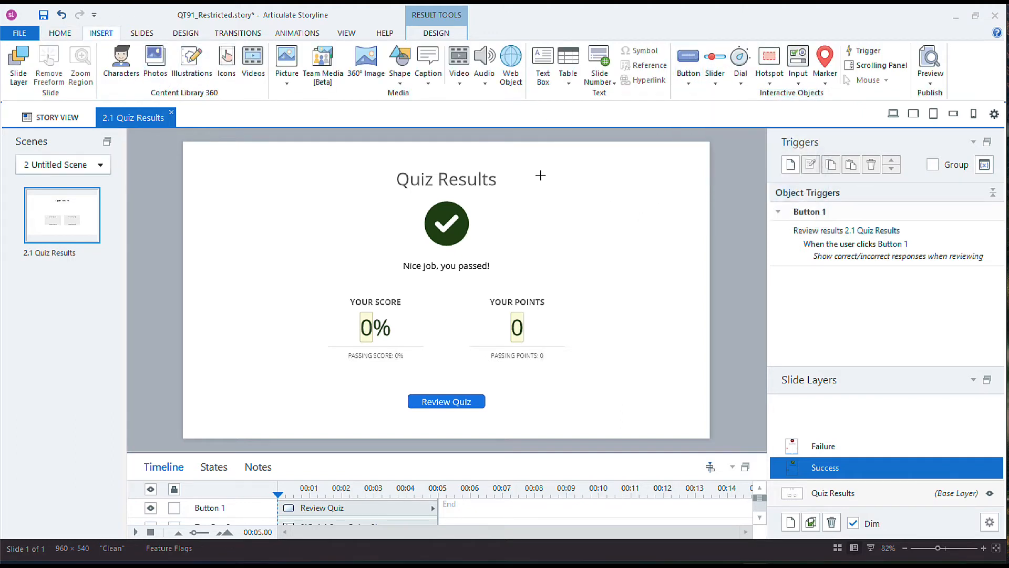
{"action": "left_click_drag", "start_coordinate": [535, 181], "coordinate": [672, 227]}
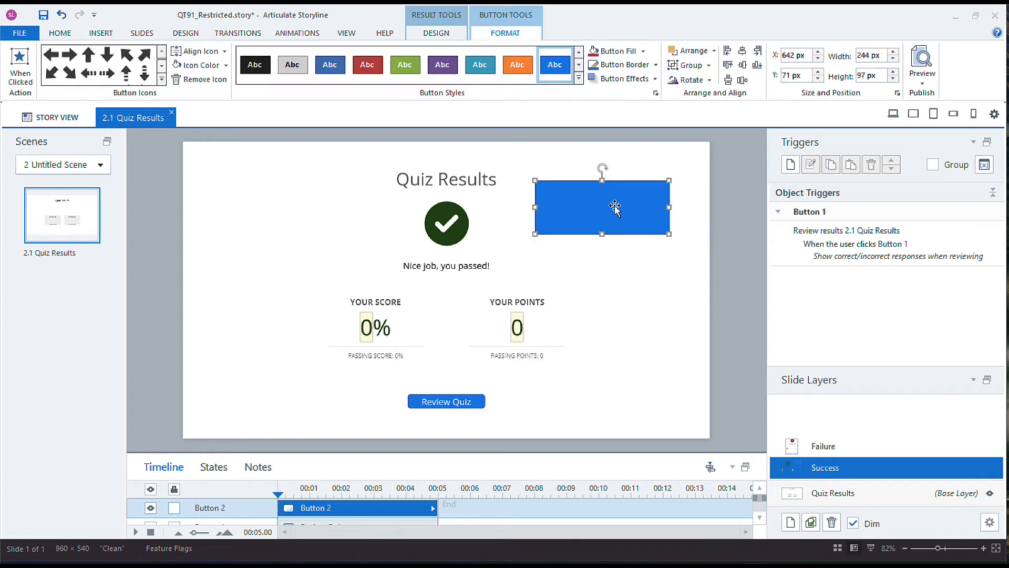
{"action": "type", "text": "Unlock"}
Step: Add a trigger to the Unlock button that jumps to slide 1.2 WELCOME LAYOUT when the user clicks it
{"action": "left_click", "coordinate": [790, 164]}
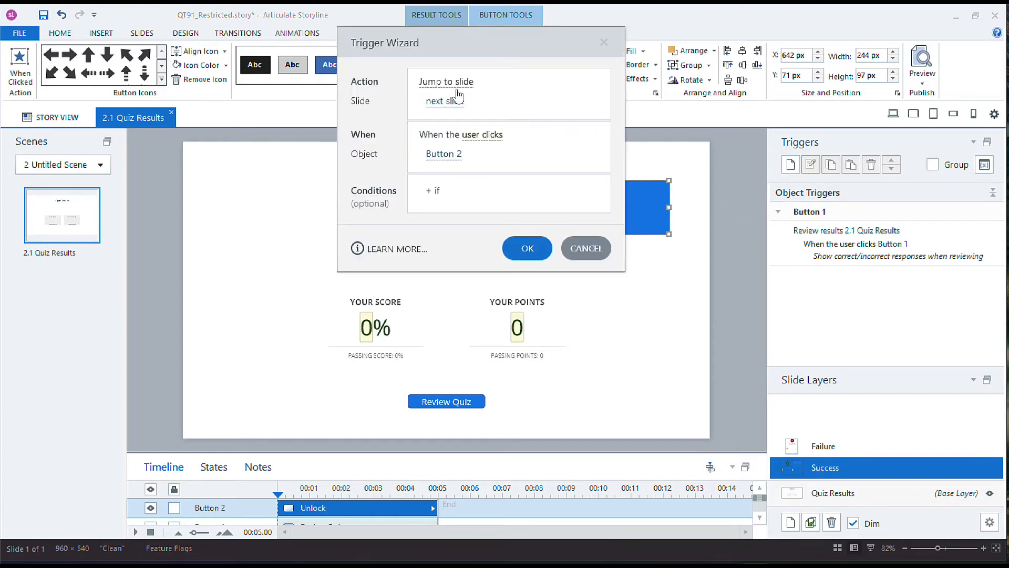
{"action": "left_click", "coordinate": [457, 97]}
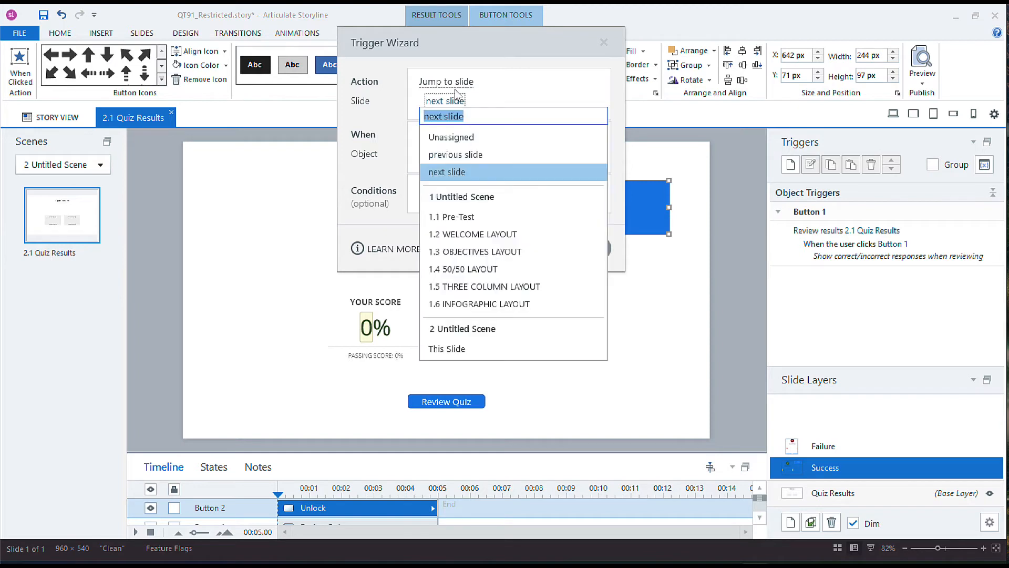
{"action": "left_click", "coordinate": [490, 232]}
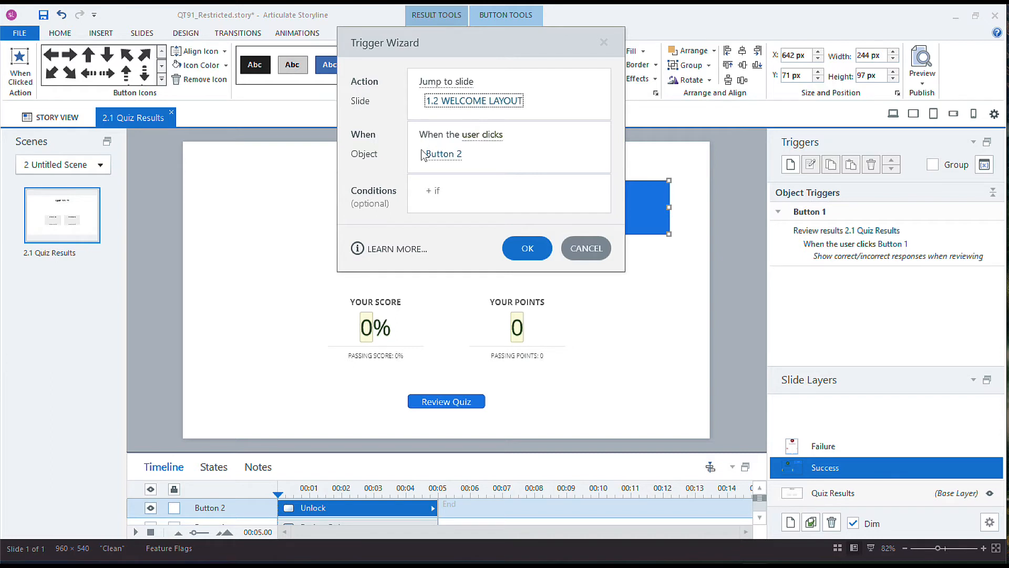
{"action": "left_click", "coordinate": [522, 245]}
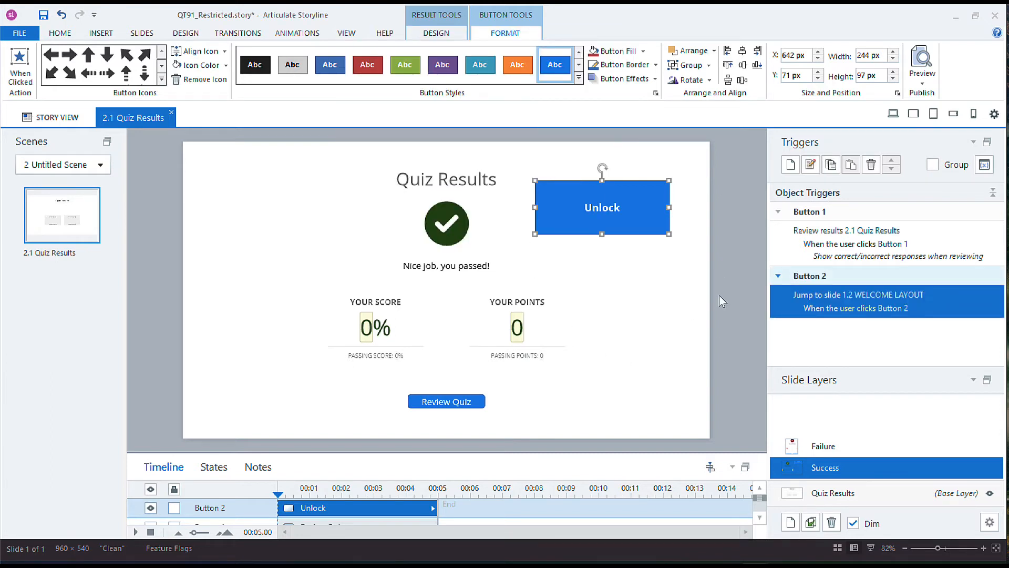
Step: Preview the entire project, submit True for the pre-test question, continue to the results, test the Unlock button, and close the preview
{"action": "left_click", "coordinate": [922, 77]}
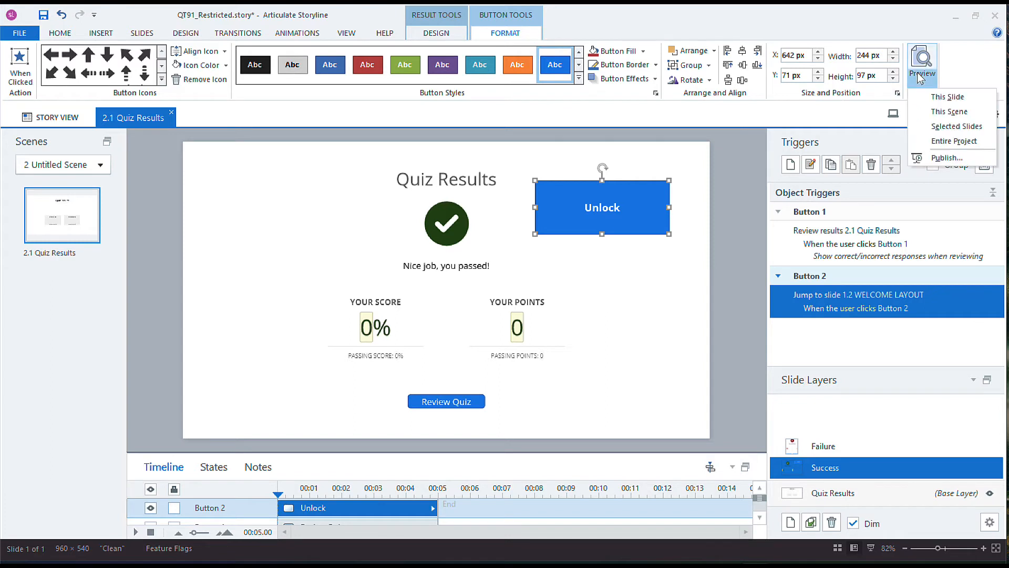
{"action": "left_click", "coordinate": [939, 141]}
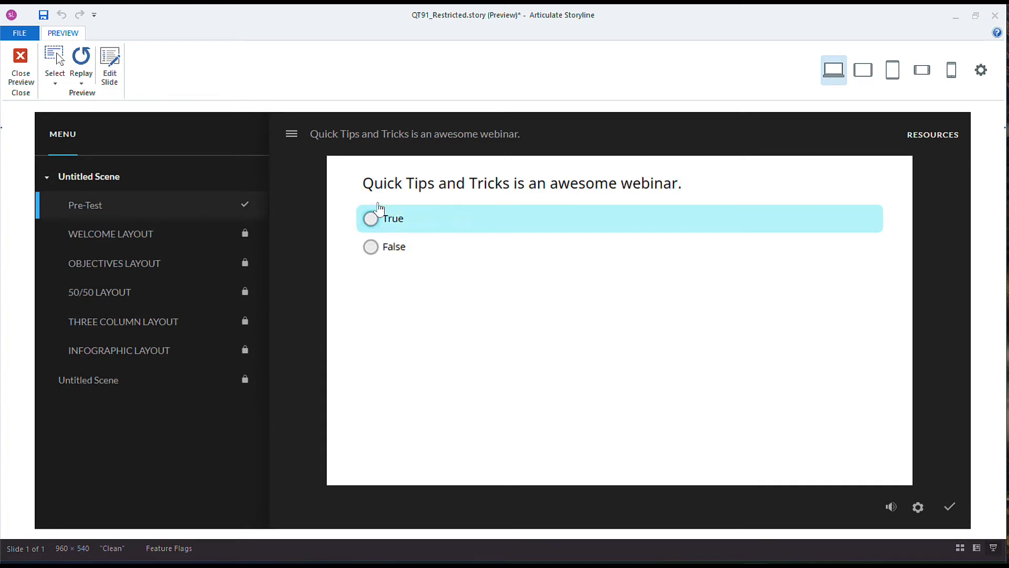
{"action": "left_click", "coordinate": [380, 210]}
{"action": "left_click", "coordinate": [947, 503]}
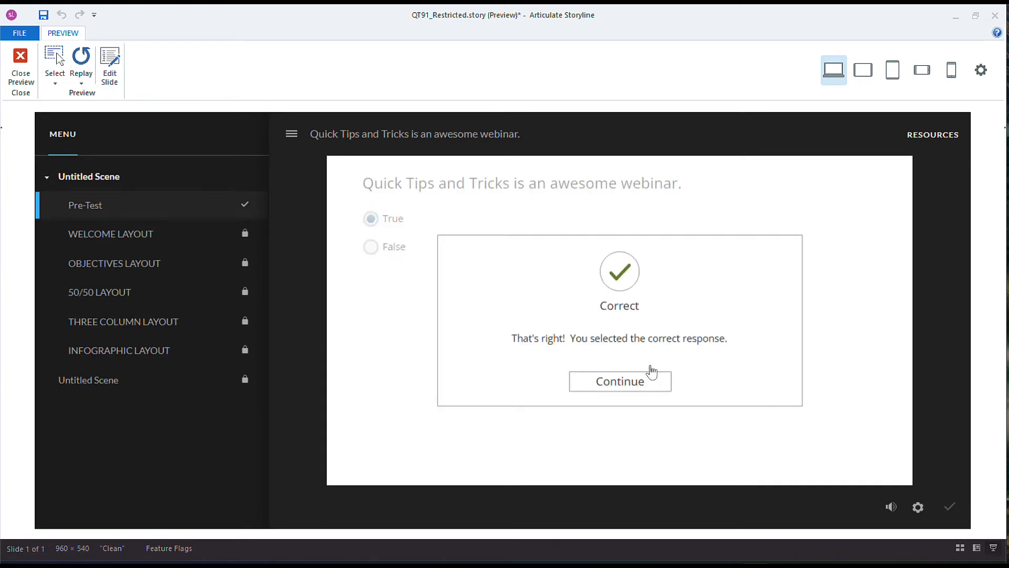
{"action": "left_click", "coordinate": [625, 370]}
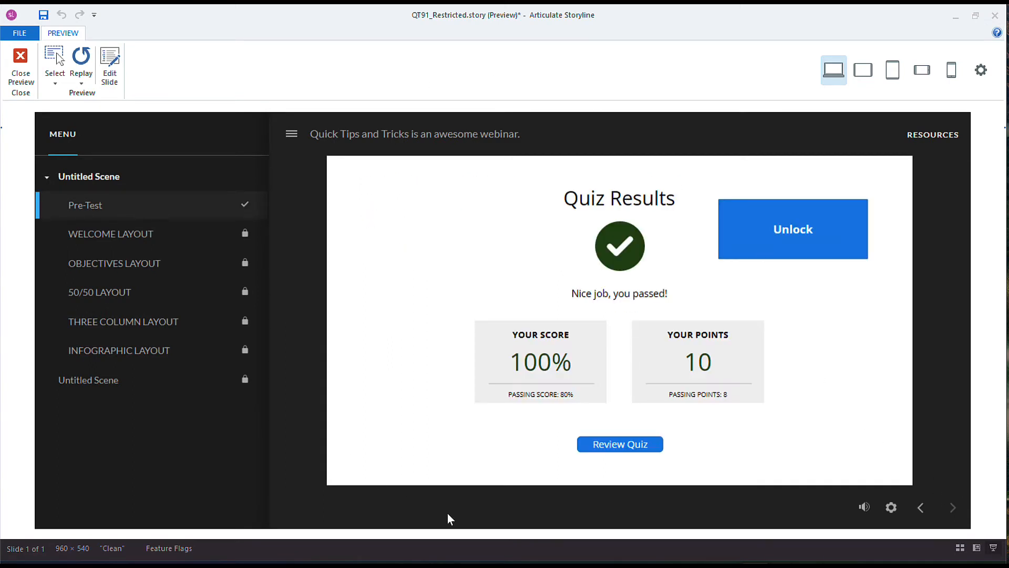
{"action": "left_click", "coordinate": [806, 209]}
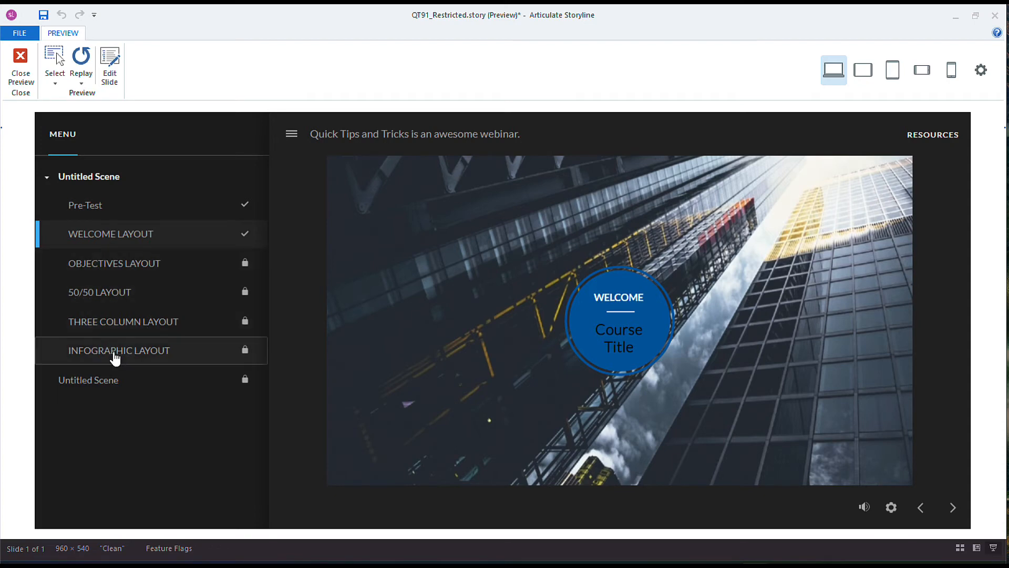
{"action": "left_click", "coordinate": [21, 65]}
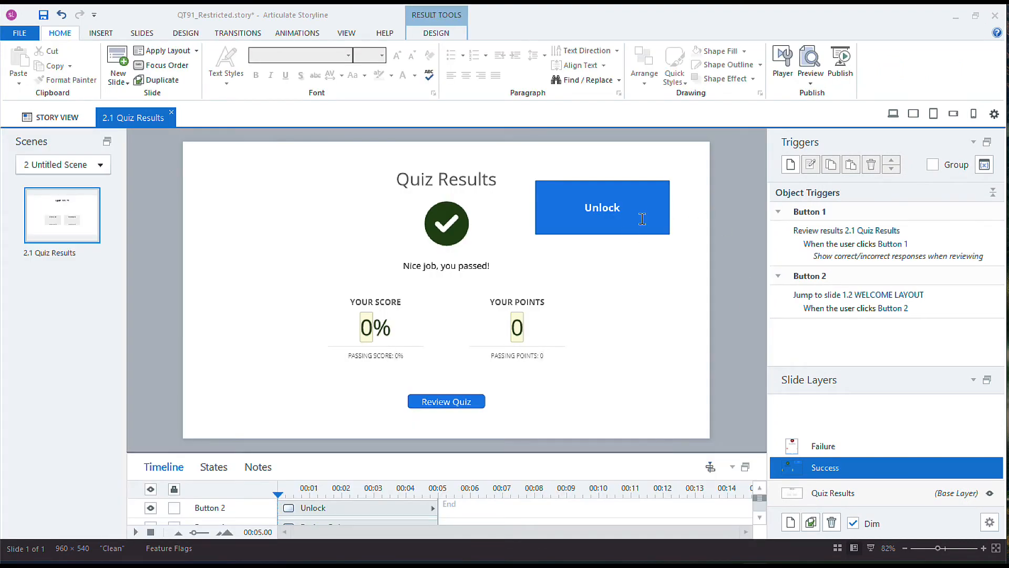
Step: Add a trigger setting UnlockCourse to True when the user clicks the Unlock button, and place it above the button's jump trigger
{"action": "left_click", "coordinate": [640, 216]}
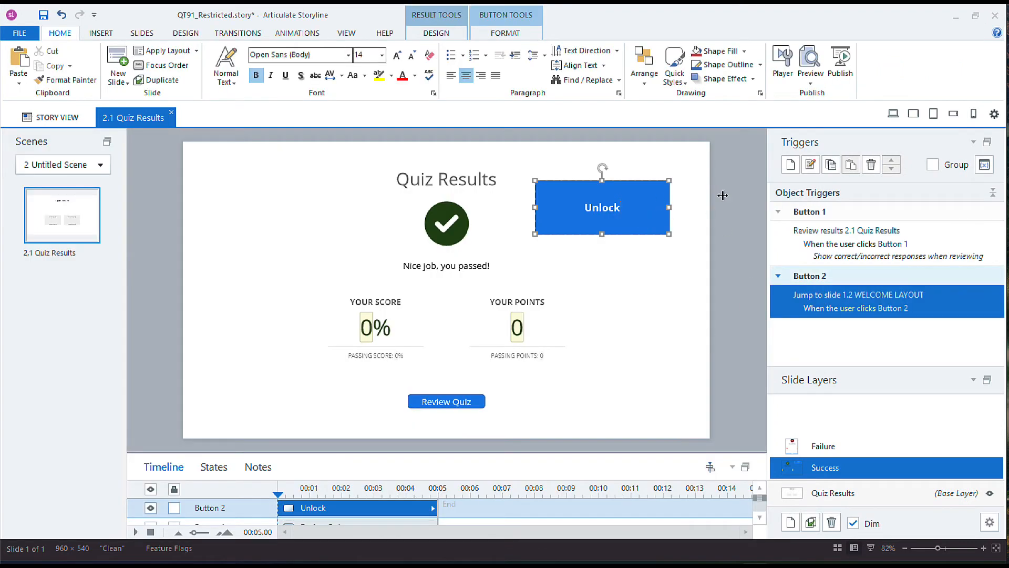
{"action": "left_click", "coordinate": [790, 164]}
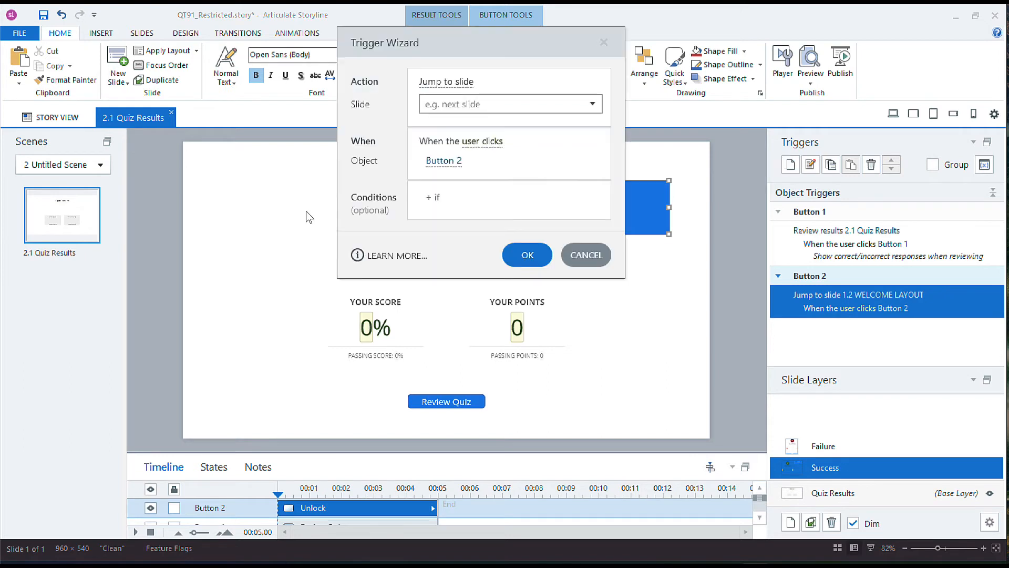
{"action": "left_click", "coordinate": [463, 78]}
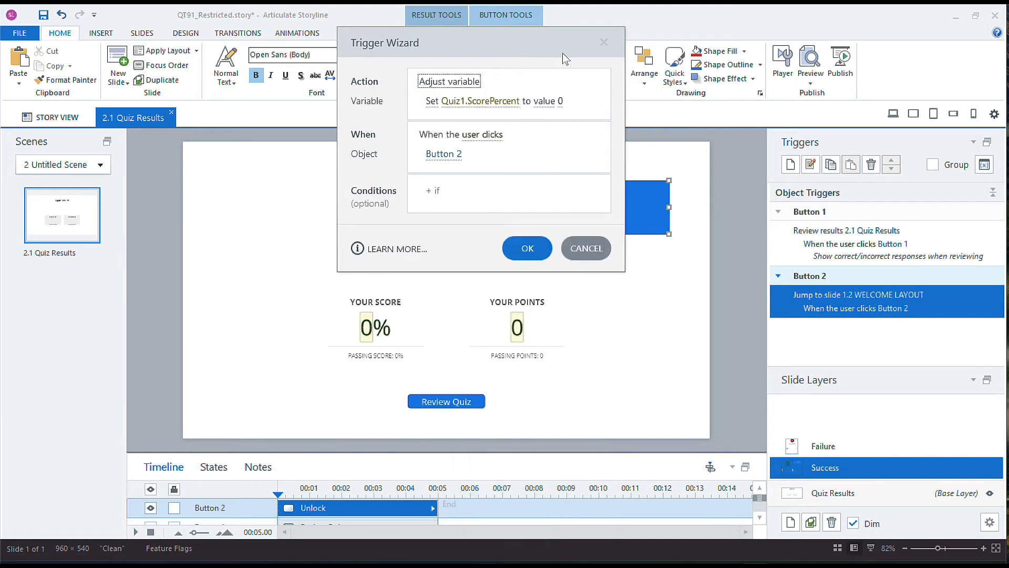
{"action": "left_click", "coordinate": [491, 98]}
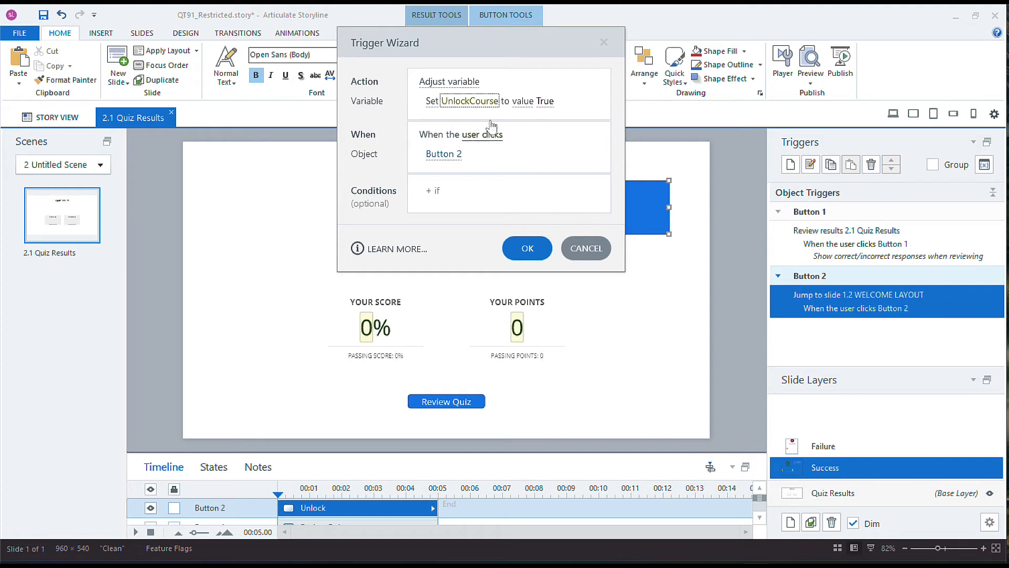
{"action": "left_click", "coordinate": [528, 246]}
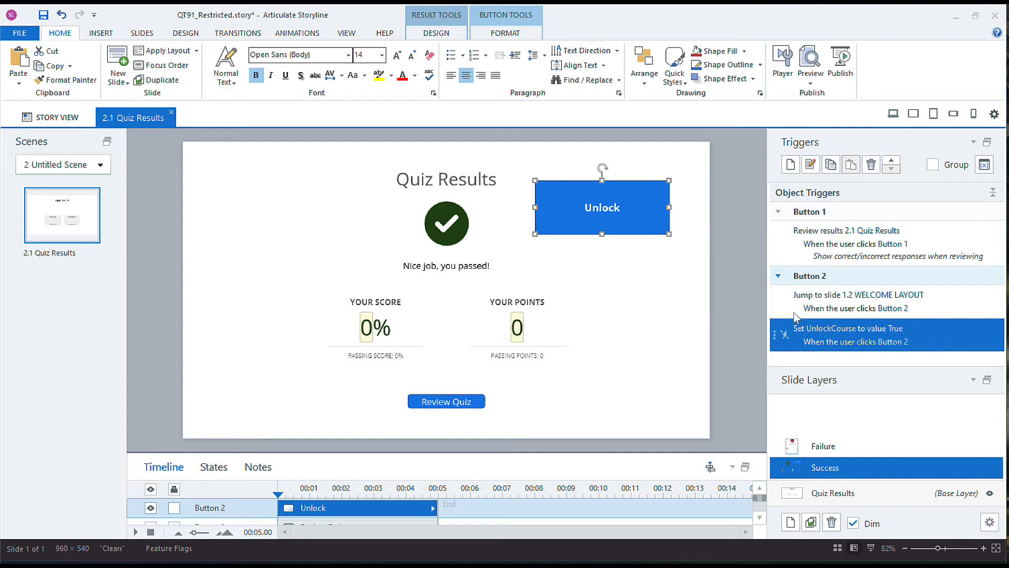
{"action": "left_click_drag", "start_coordinate": [933, 323], "coordinate": [943, 263]}
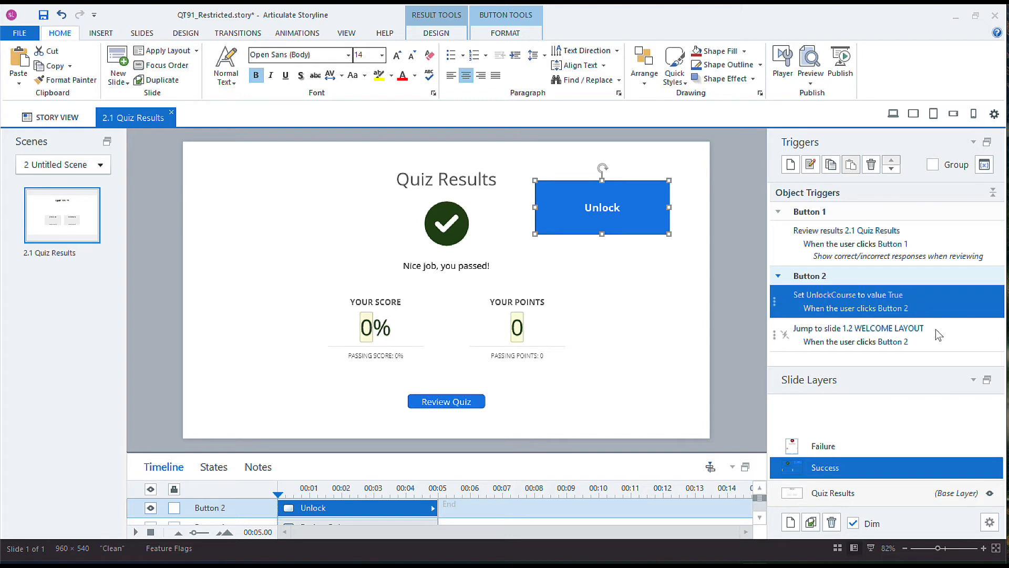
Step: Preview the entire project again, answer the pre-test with True, use Unlock to run through the course slides, and close the preview
{"action": "left_click", "coordinate": [810, 79]}
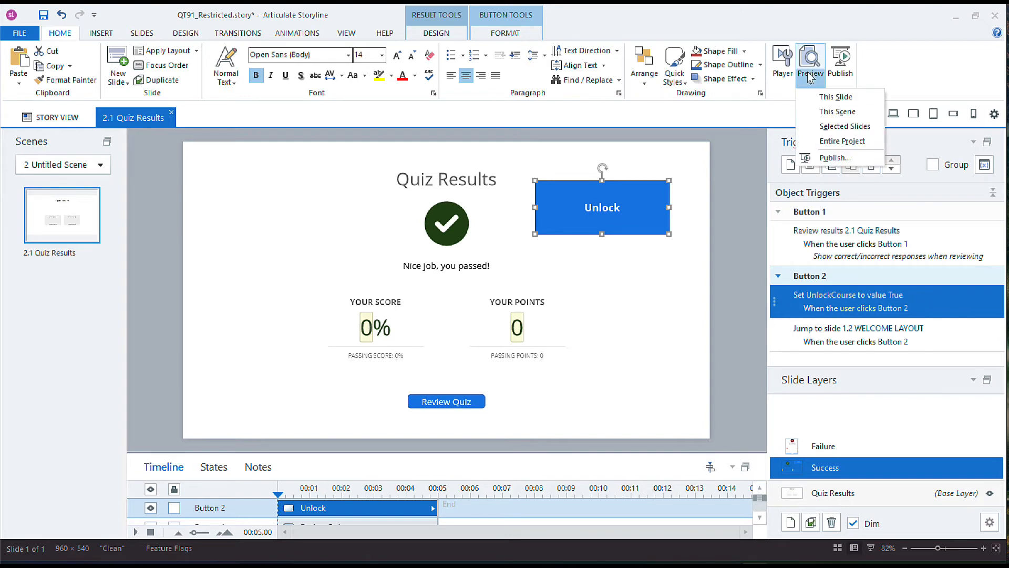
{"action": "left_click", "coordinate": [823, 135]}
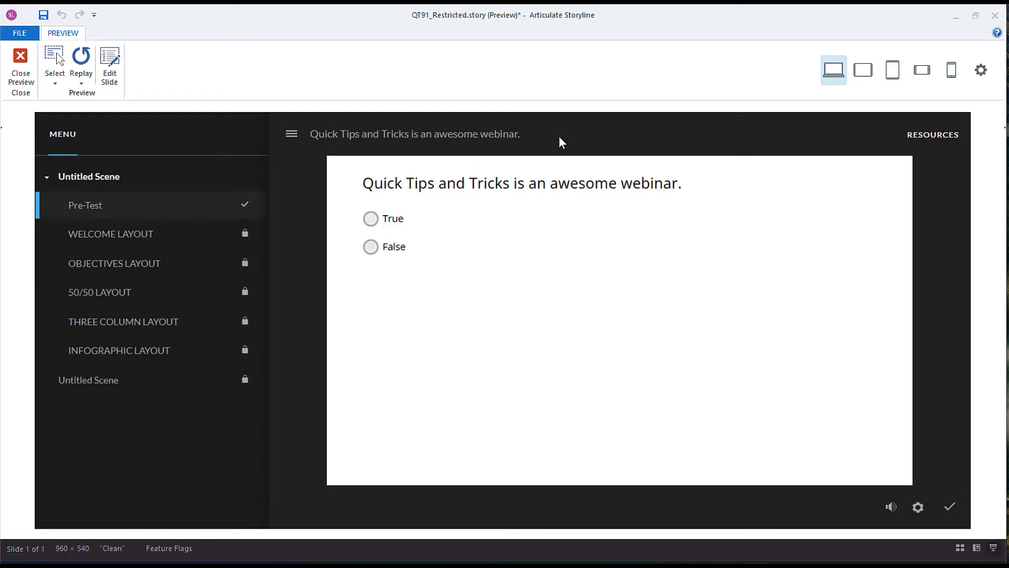
{"action": "left_click", "coordinate": [370, 215]}
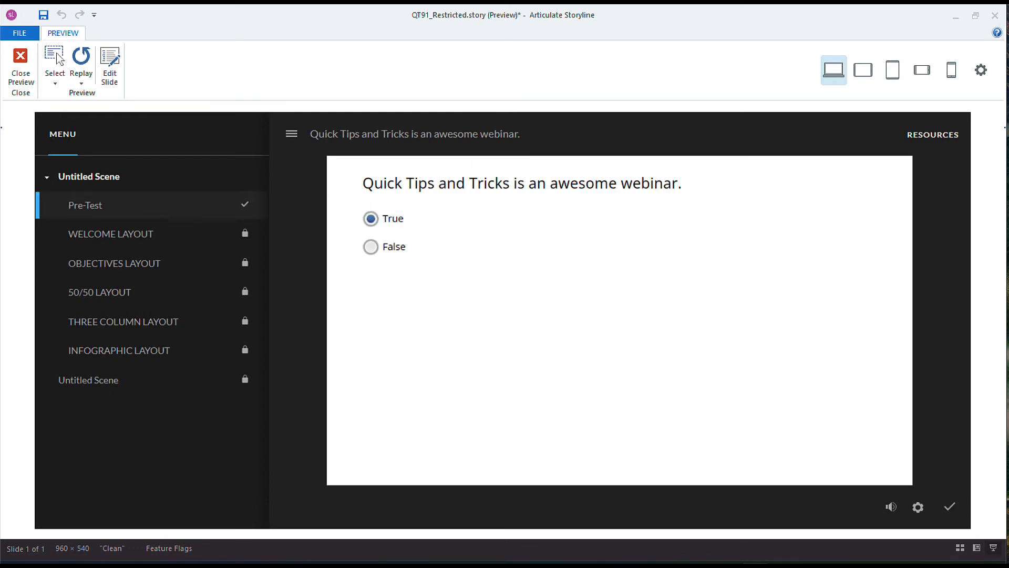
{"action": "left_click", "coordinate": [950, 506]}
{"action": "left_click", "coordinate": [626, 374]}
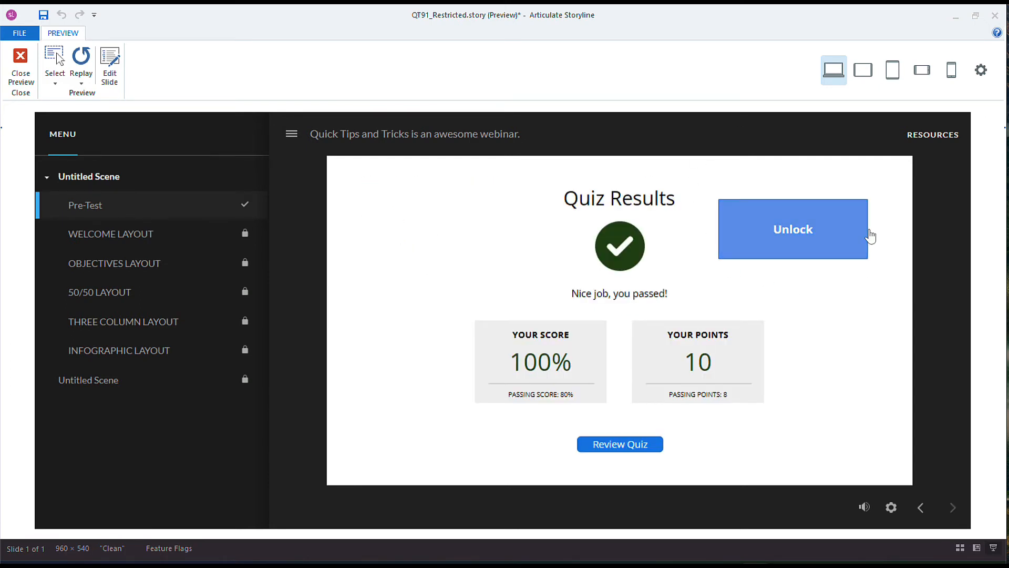
{"action": "left_click", "coordinate": [869, 237]}
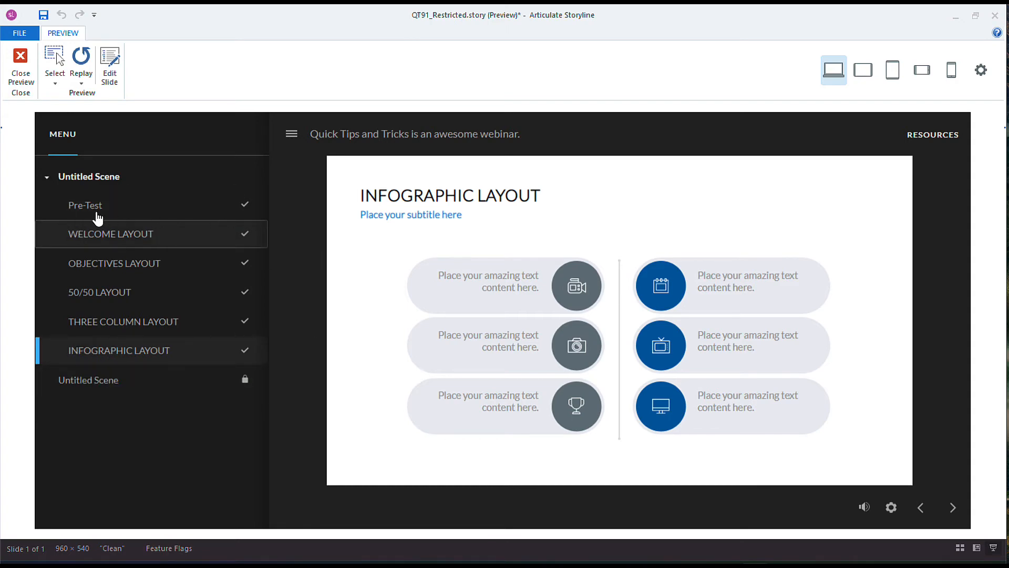
{"action": "left_click", "coordinate": [21, 66]}
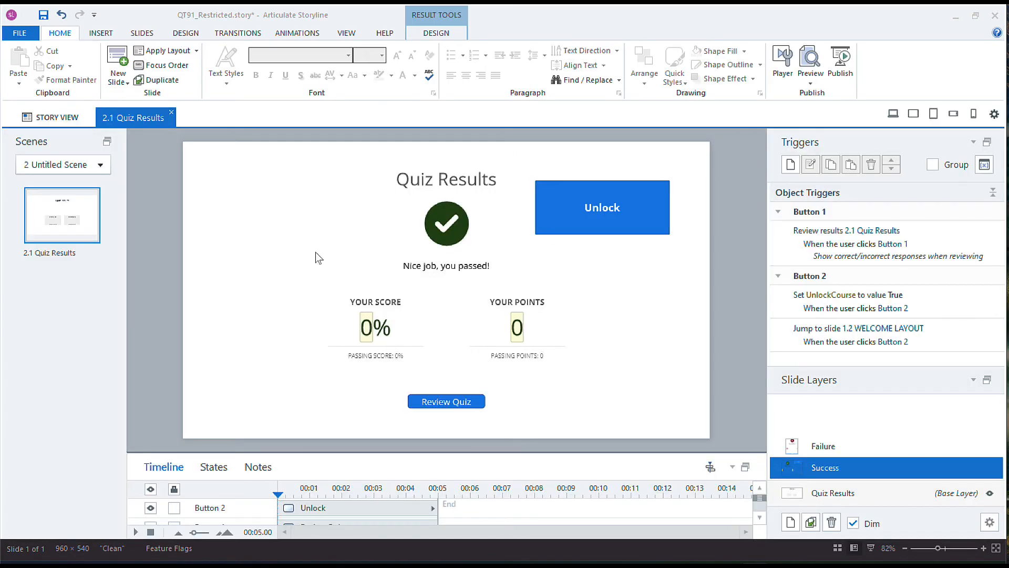
Step: In Story View, add a new slide after 1.6 INFOGRAPHIC LAYOUT using the Illuminate Large Image layout
{"action": "left_click", "coordinate": [51, 108]}
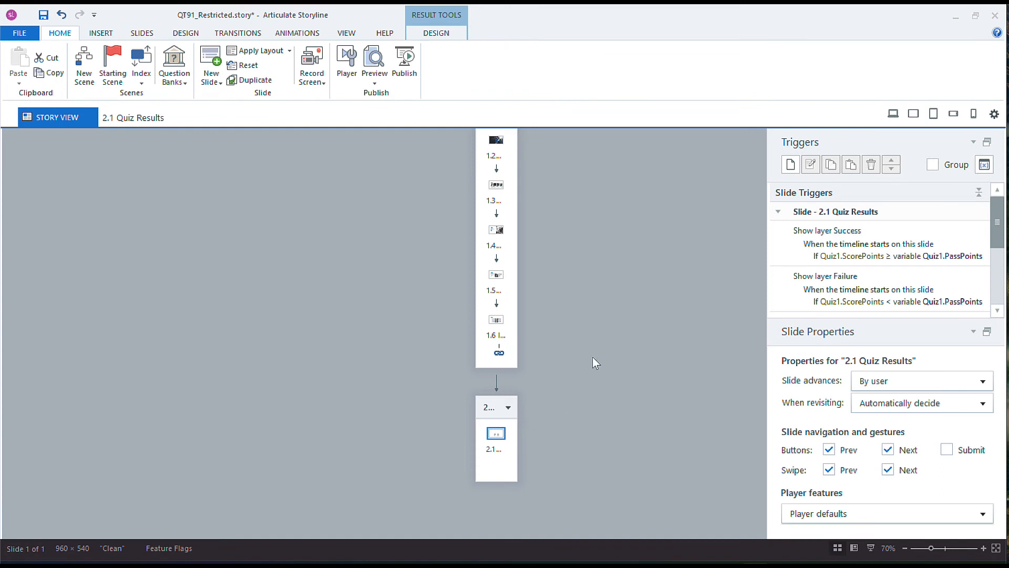
{"action": "right_click", "coordinate": [498, 350]}
{"action": "mouse_move", "coordinate": [543, 376]}
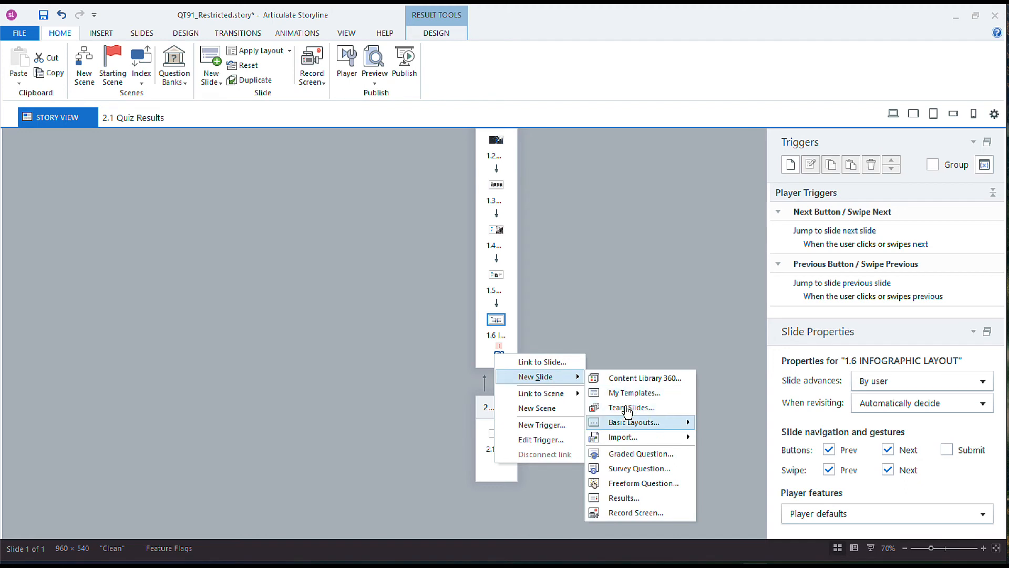
{"action": "mouse_move", "coordinate": [630, 414]}
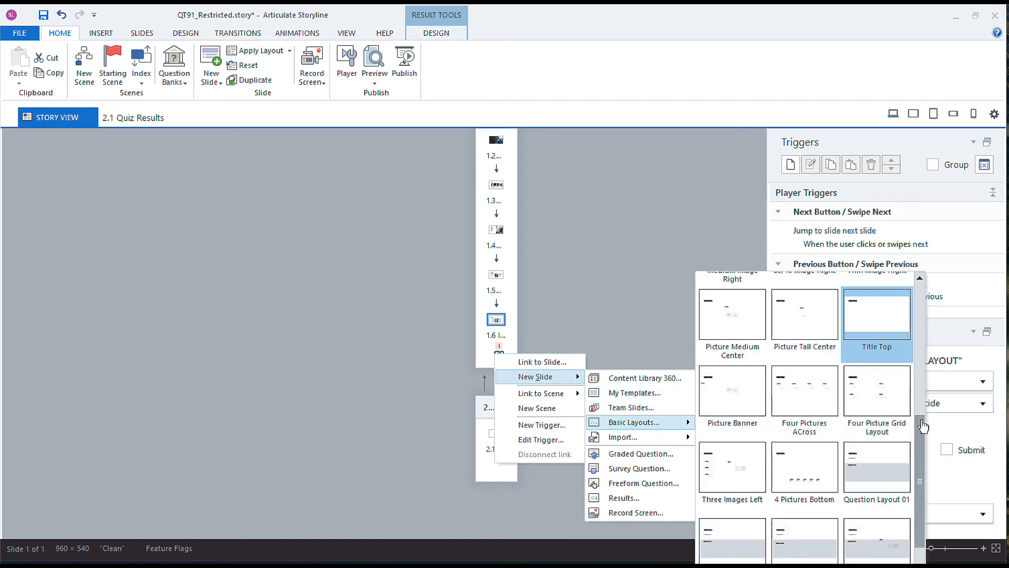
{"action": "left_click_drag", "start_coordinate": [923, 426], "coordinate": [923, 331]}
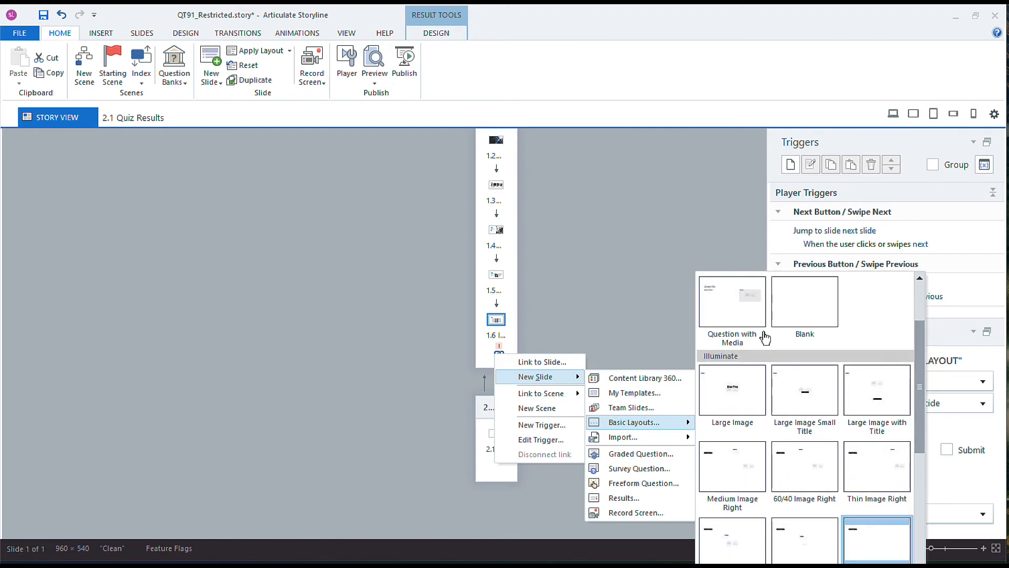
{"action": "left_click", "coordinate": [741, 386]}
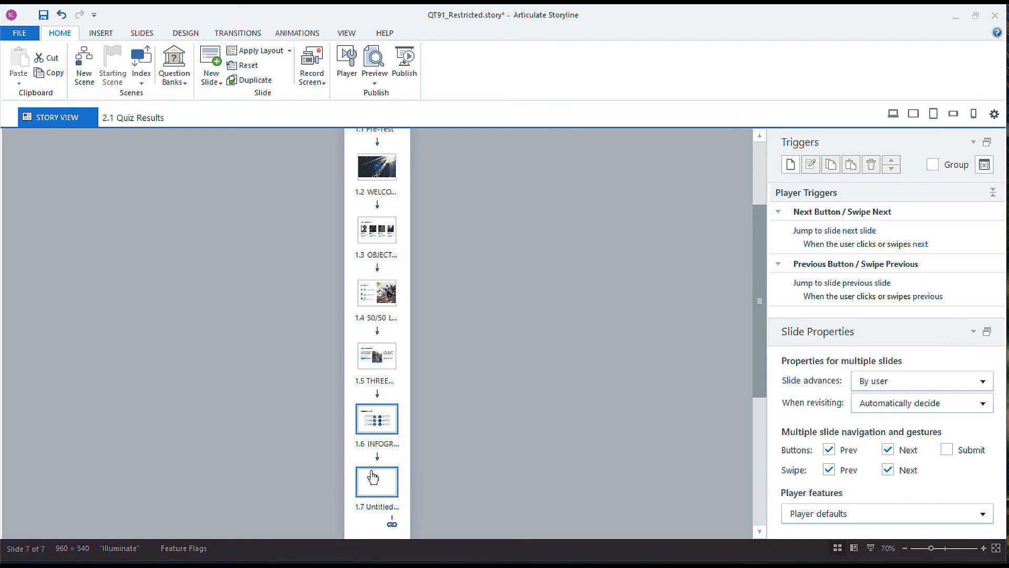
Step: Open the new slide 1.7 and start a trigger on it that sets the UnlockCourse variable to False
{"action": "double_click", "coordinate": [373, 477]}
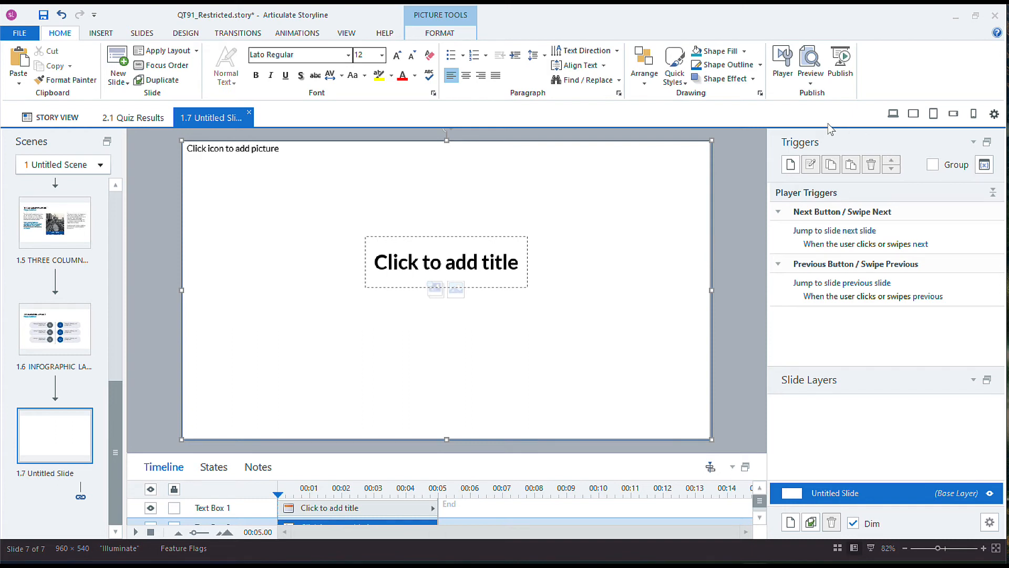
{"action": "left_click", "coordinate": [792, 158]}
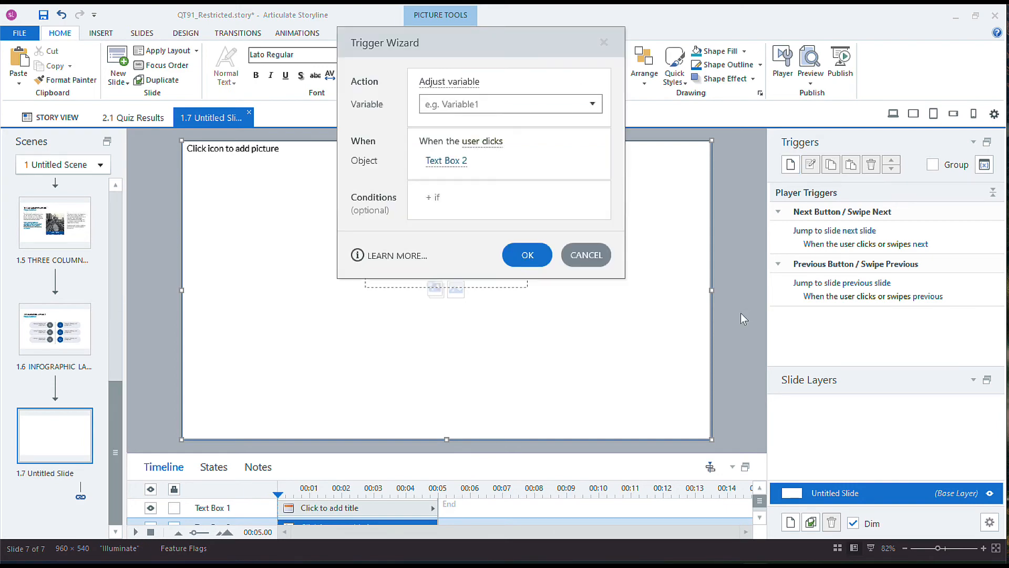
{"action": "left_click", "coordinate": [499, 96]}
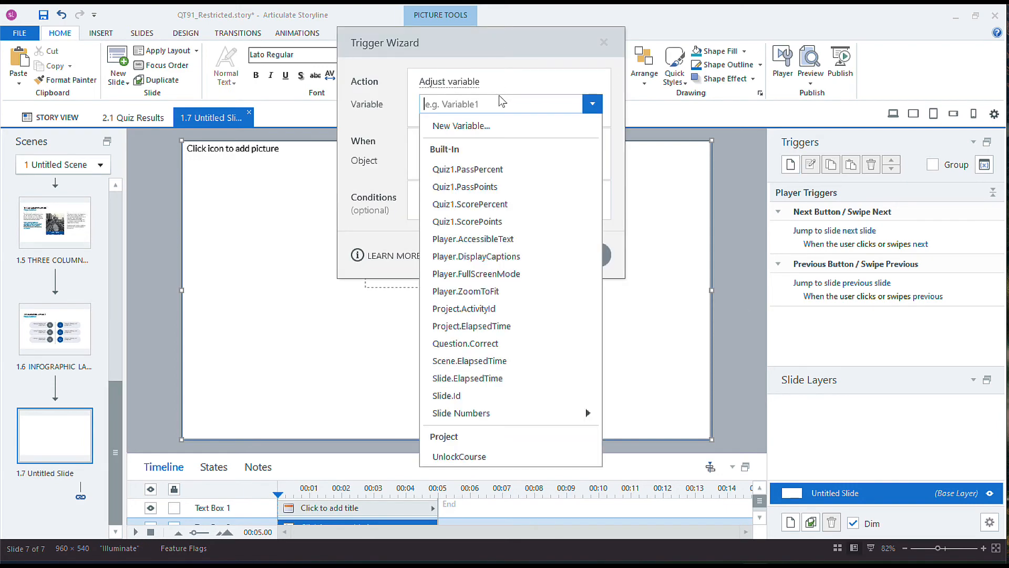
{"action": "left_click", "coordinate": [463, 440]}
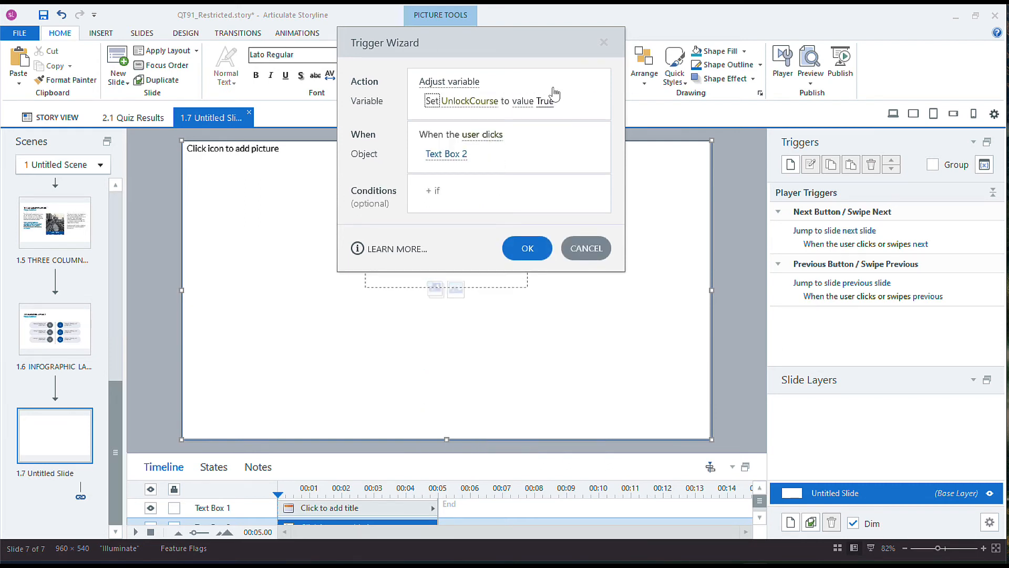
{"action": "left_click", "coordinate": [553, 95]}
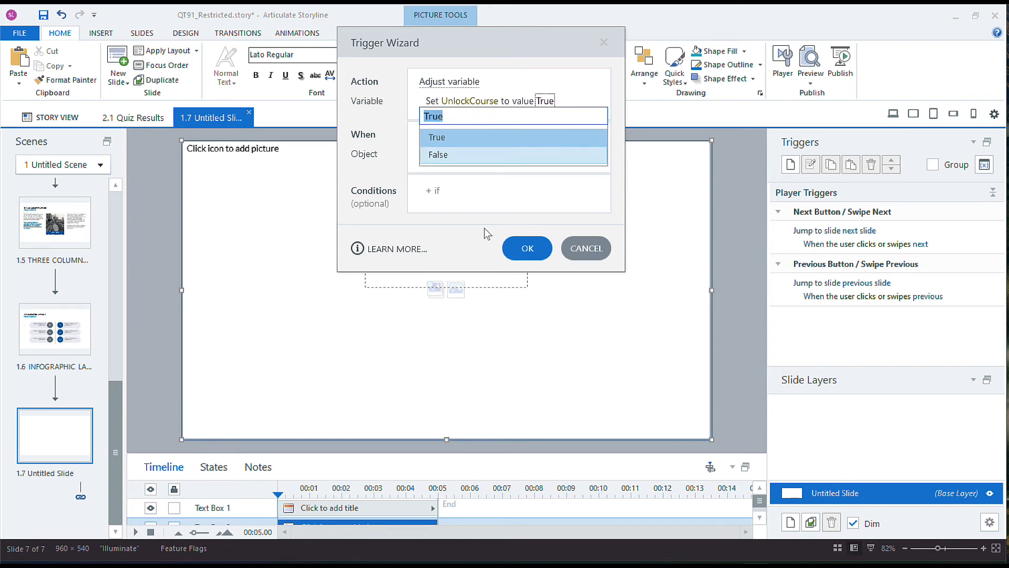
{"action": "key", "text": "Down"}
{"action": "key", "text": "Return"}
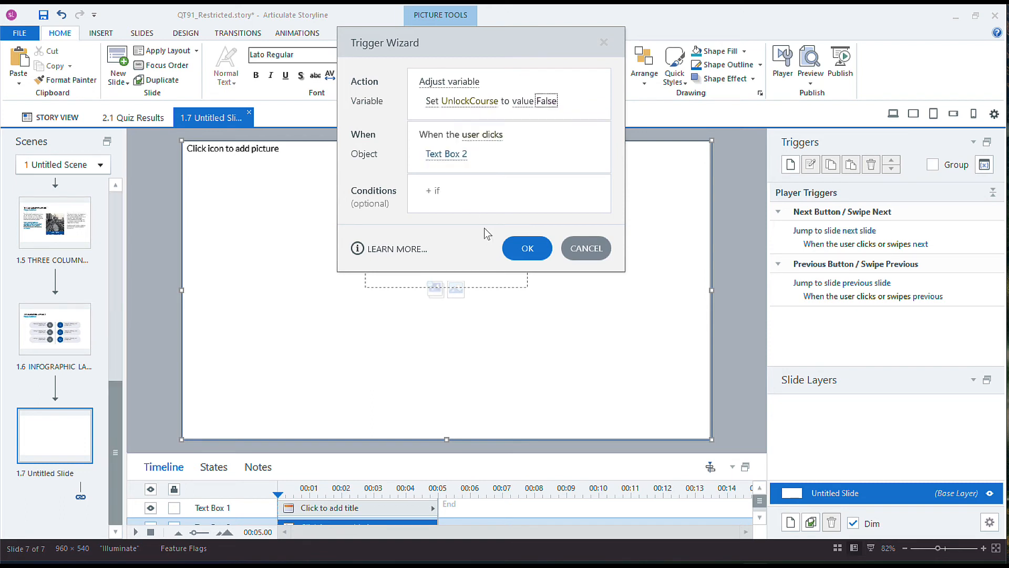
Step: Make the UnlockCourse trigger run when the timeline starts on this slide, and save it
{"action": "left_click", "coordinate": [484, 136]}
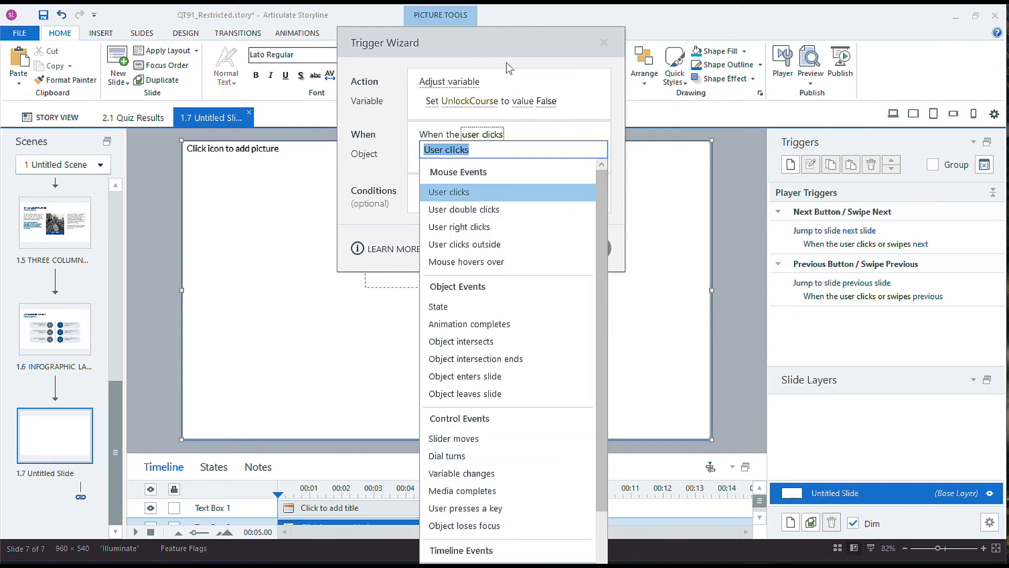
{"action": "type", "text": "t"}
{"action": "key", "text": "Return"}
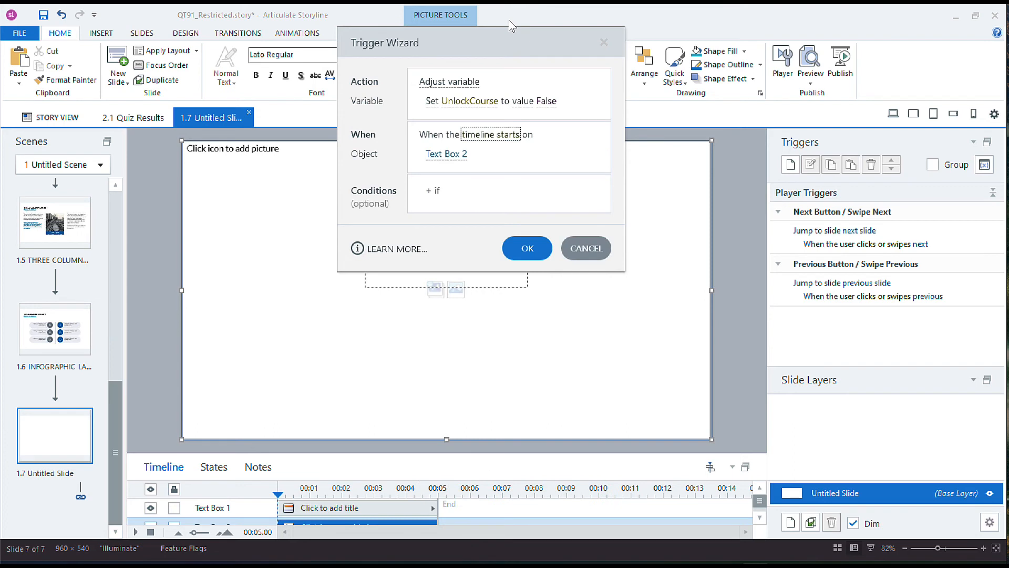
{"action": "left_click", "coordinate": [450, 150]}
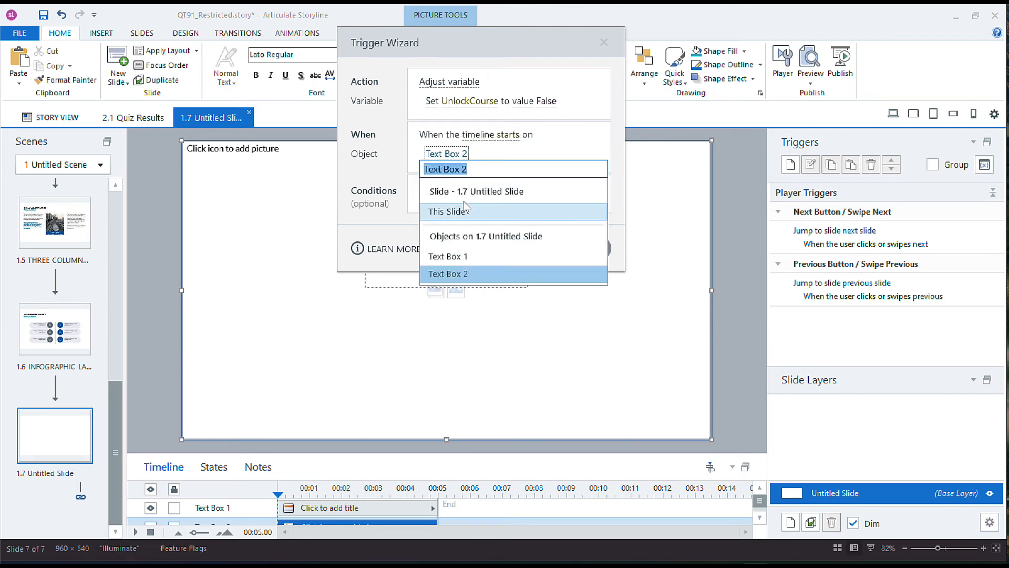
{"action": "left_click", "coordinate": [558, 211]}
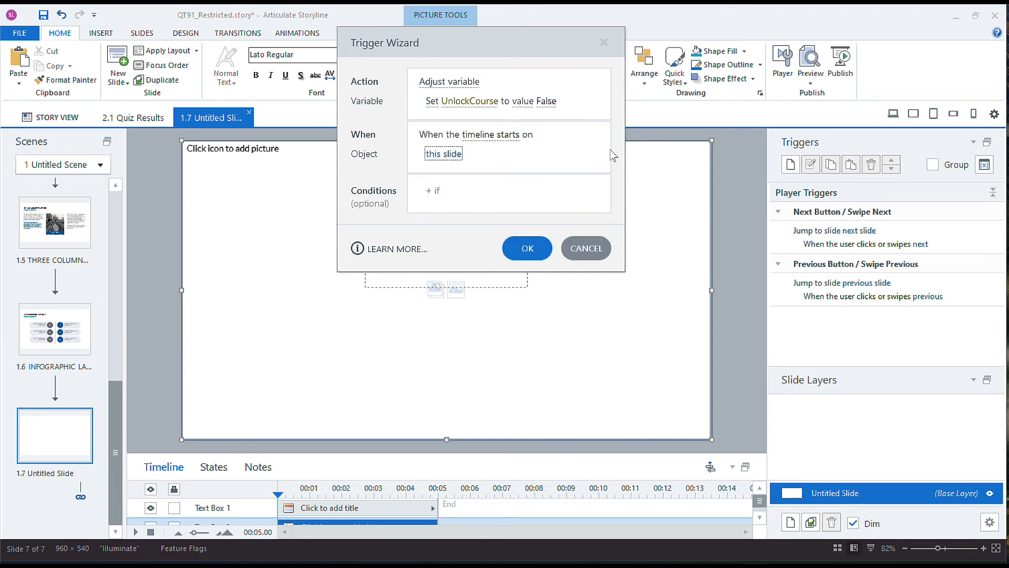
{"action": "left_click", "coordinate": [534, 236]}
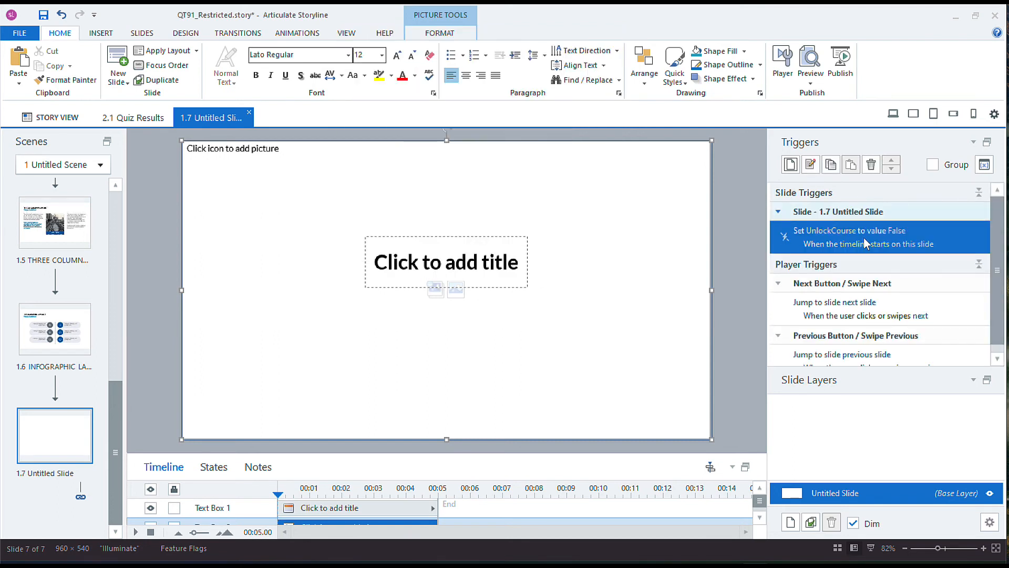
Step: Add a second trigger on slide 1.7 that jumps to slide 1.2 WELCOME LAYOUT when the timeline starts on this slide
{"action": "left_click", "coordinate": [791, 154]}
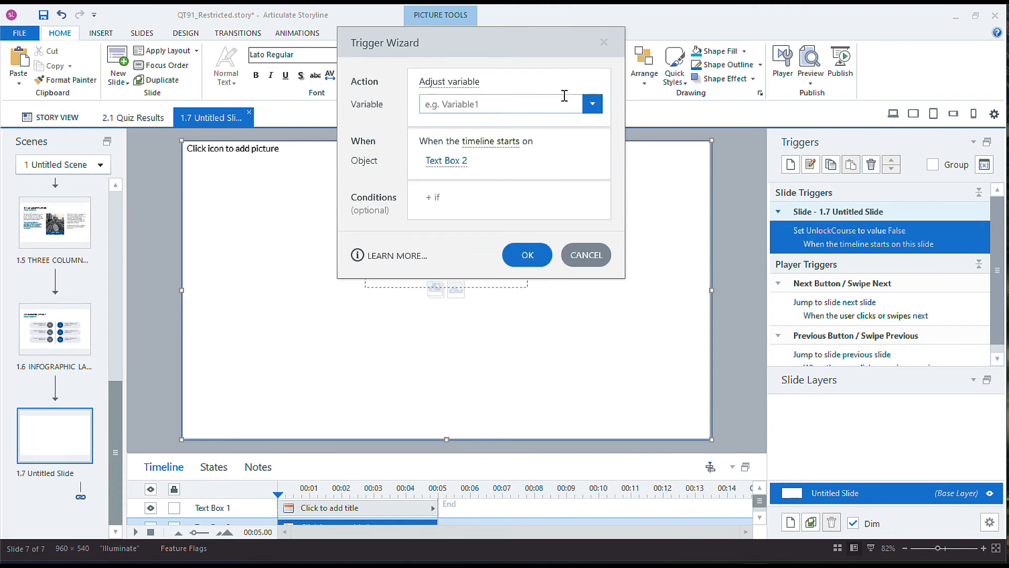
{"action": "left_click", "coordinate": [473, 79]}
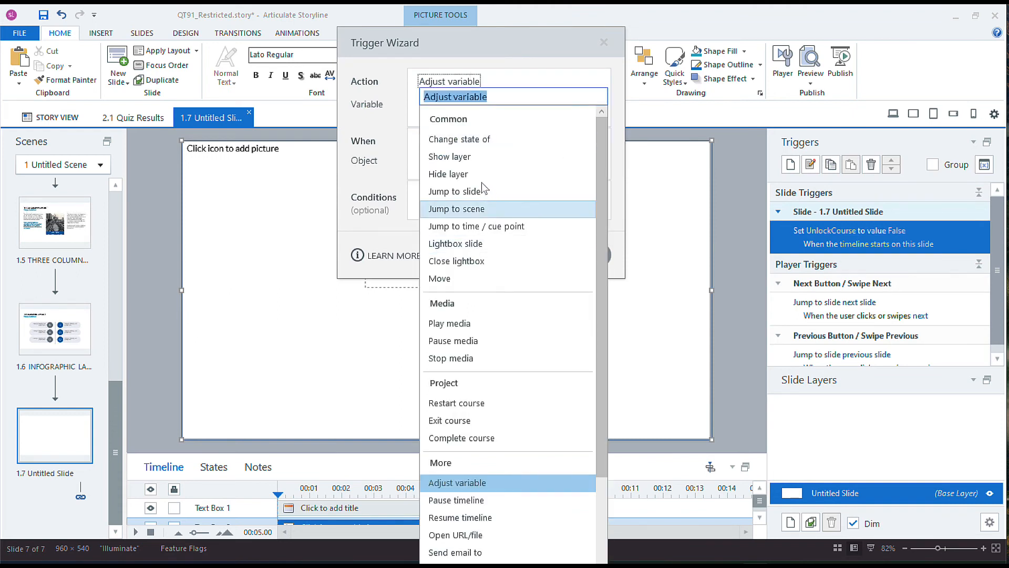
{"action": "key", "text": "Return"}
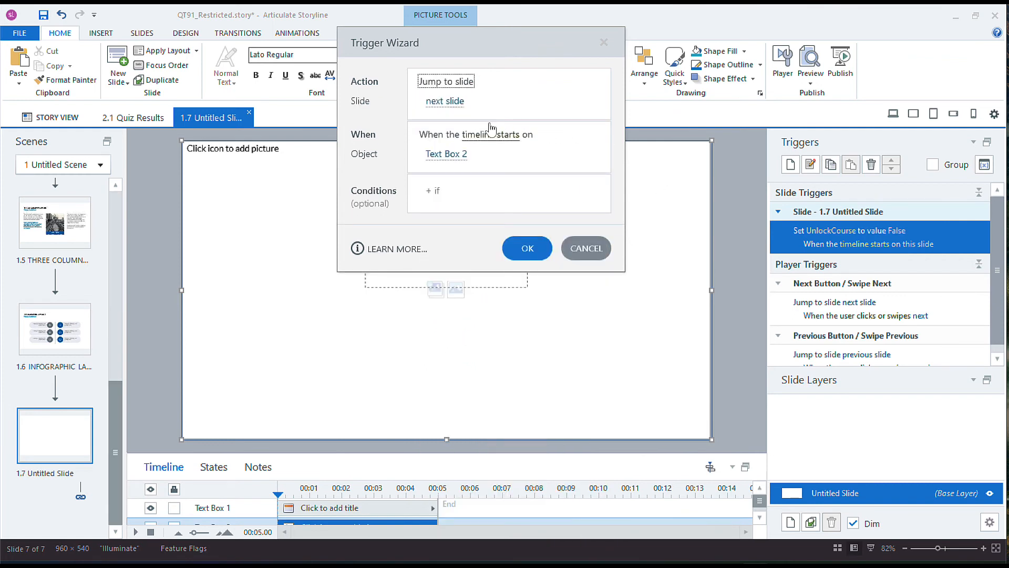
{"action": "left_click", "coordinate": [448, 99]}
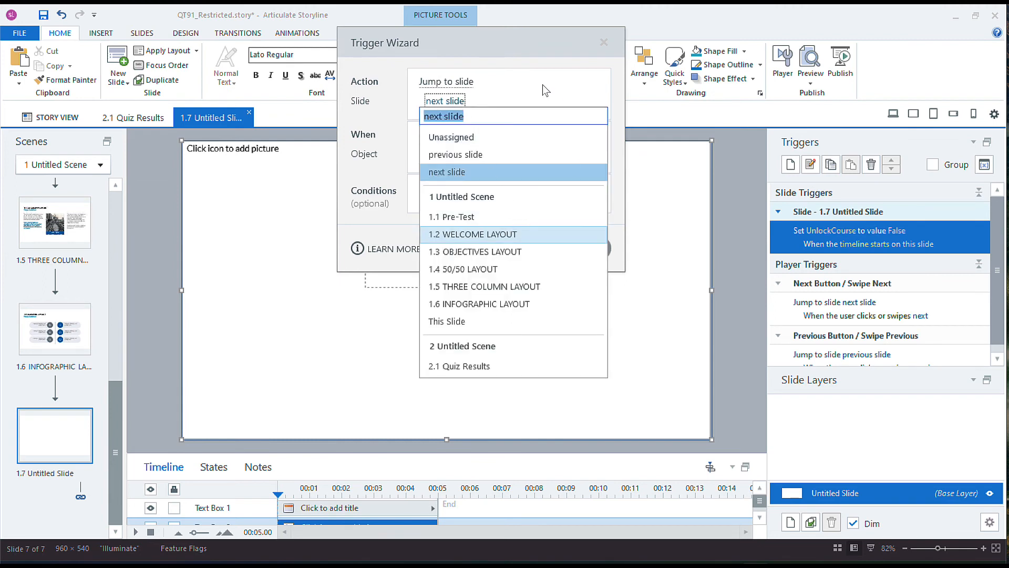
{"action": "left_click", "coordinate": [494, 234]}
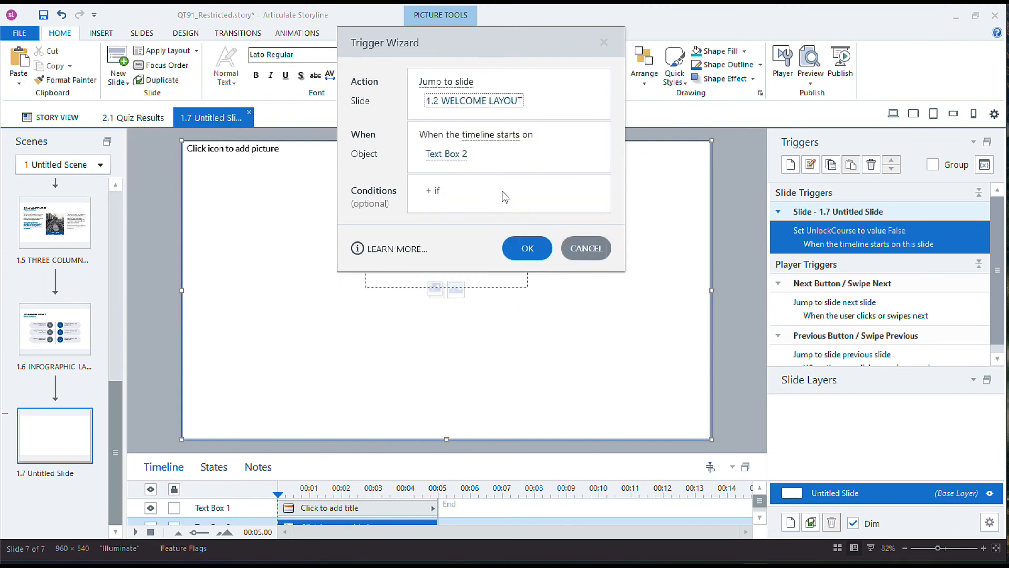
{"action": "left_click", "coordinate": [444, 154]}
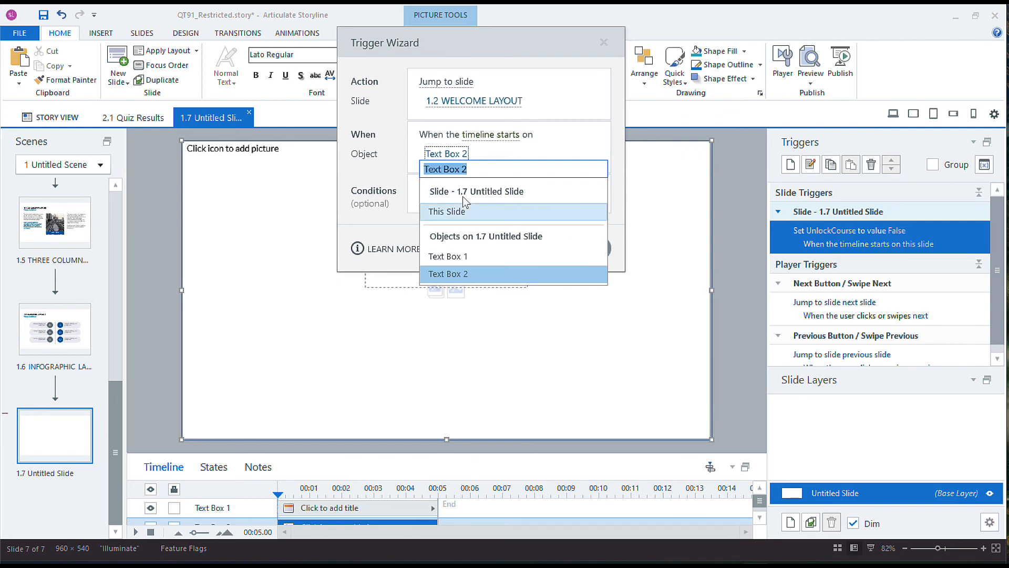
{"action": "left_click", "coordinate": [462, 196]}
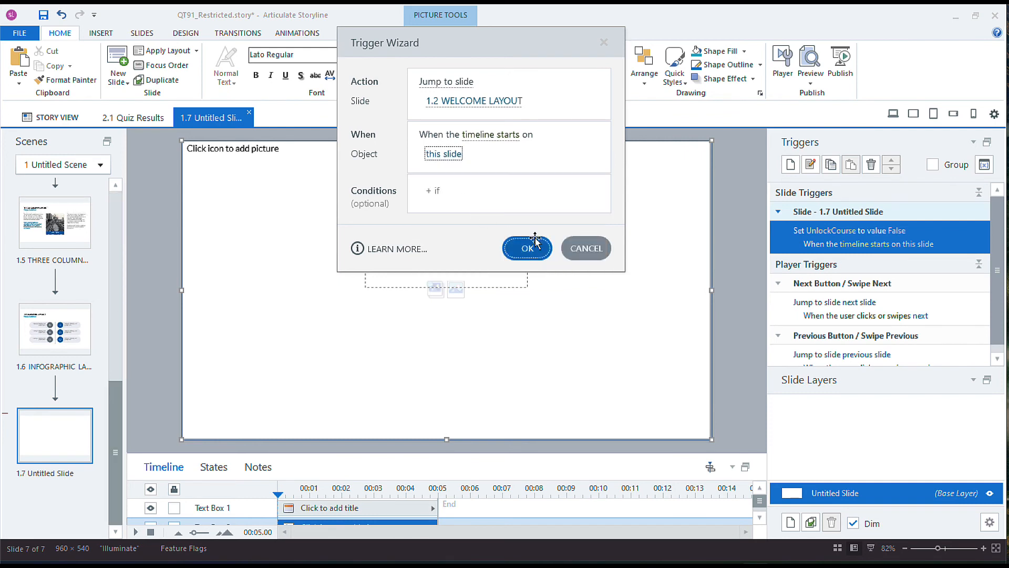
{"action": "left_click", "coordinate": [528, 246]}
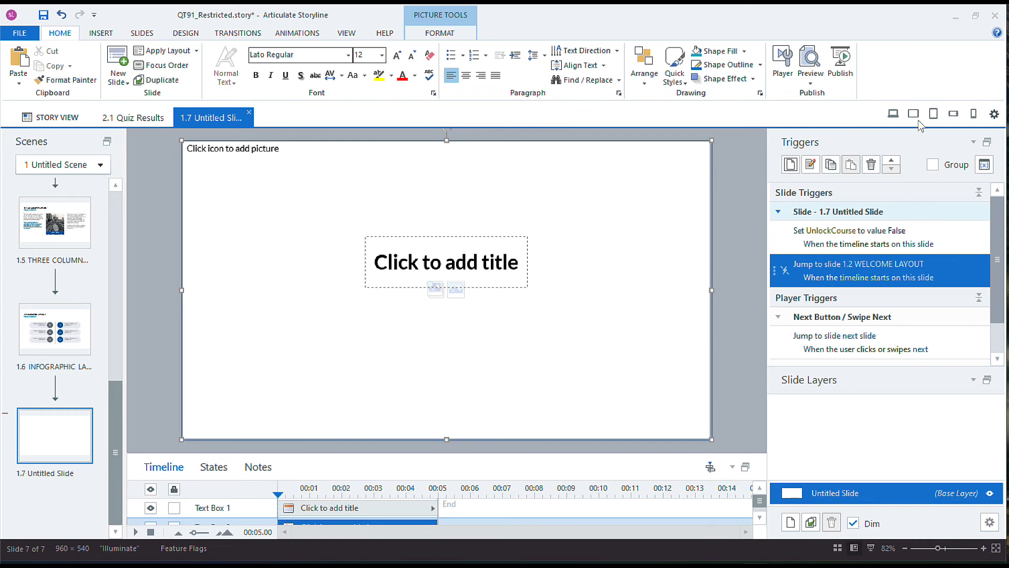
Step: Preview the entire project, submit True for the pre-test question, continue to the quiz results, and unlock the course
{"action": "left_click", "coordinate": [810, 77]}
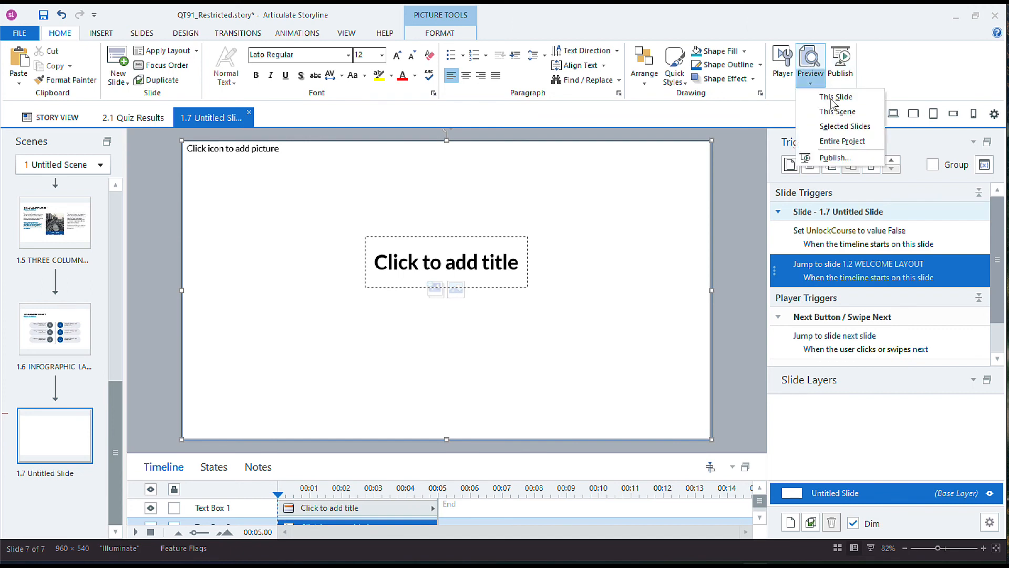
{"action": "left_click", "coordinate": [842, 140]}
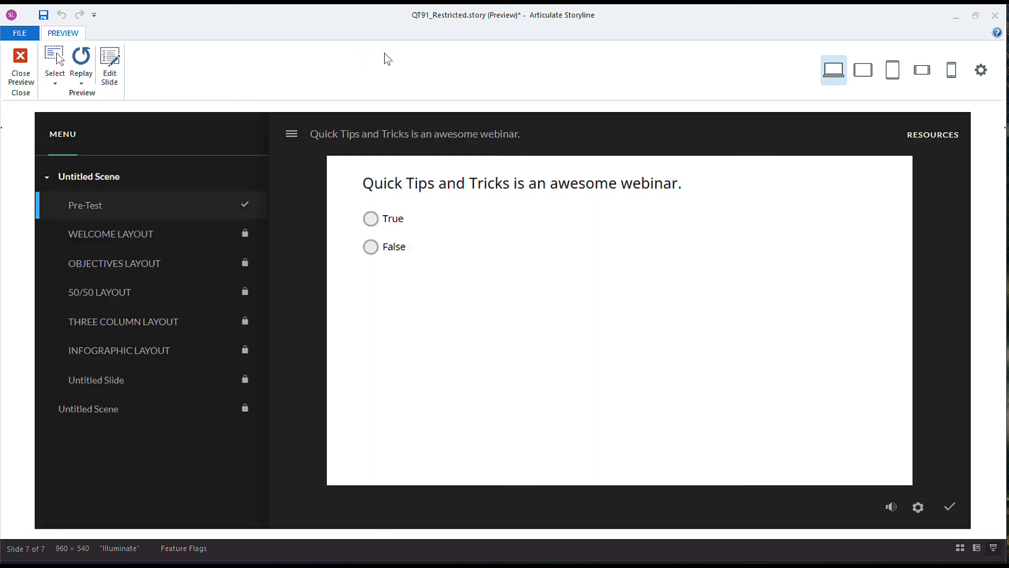
{"action": "left_click", "coordinate": [403, 210]}
{"action": "left_click", "coordinate": [949, 506]}
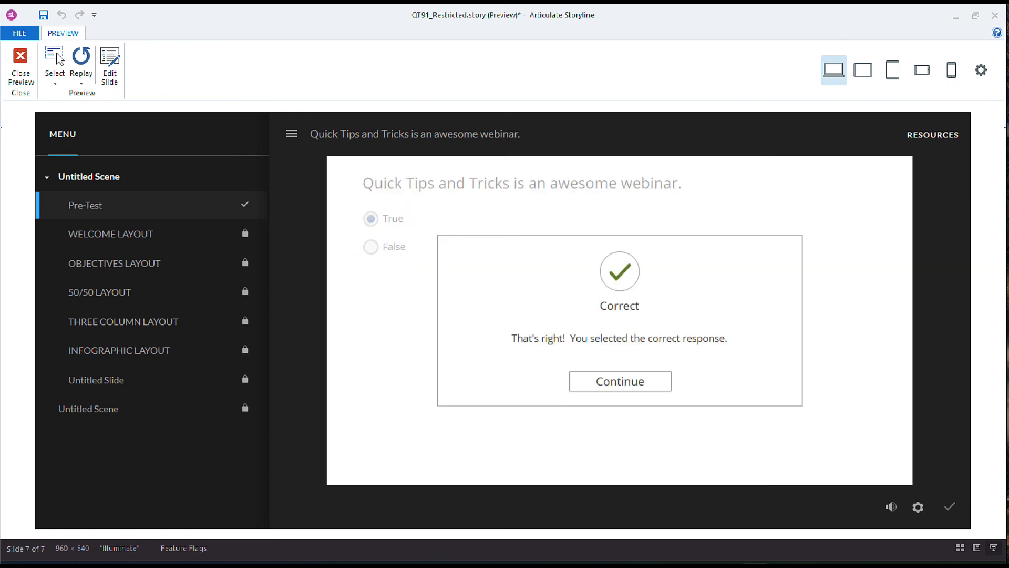
{"action": "left_click", "coordinate": [616, 374]}
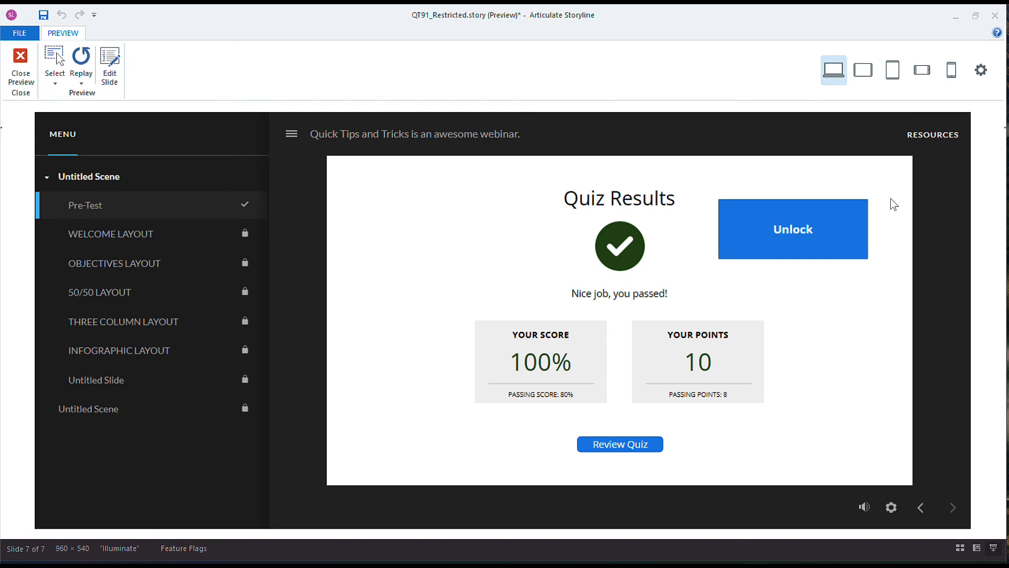
{"action": "left_click", "coordinate": [839, 236]}
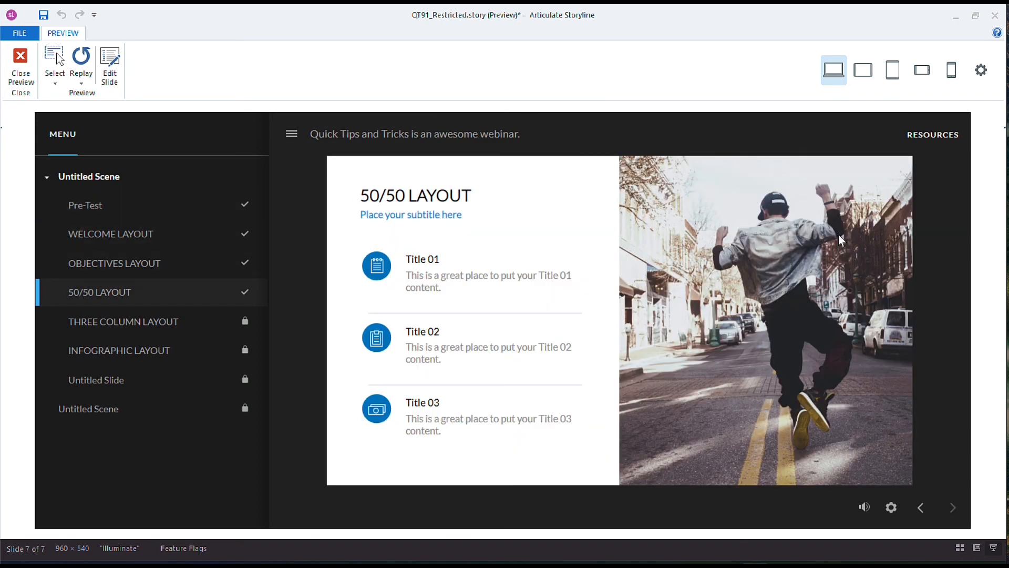